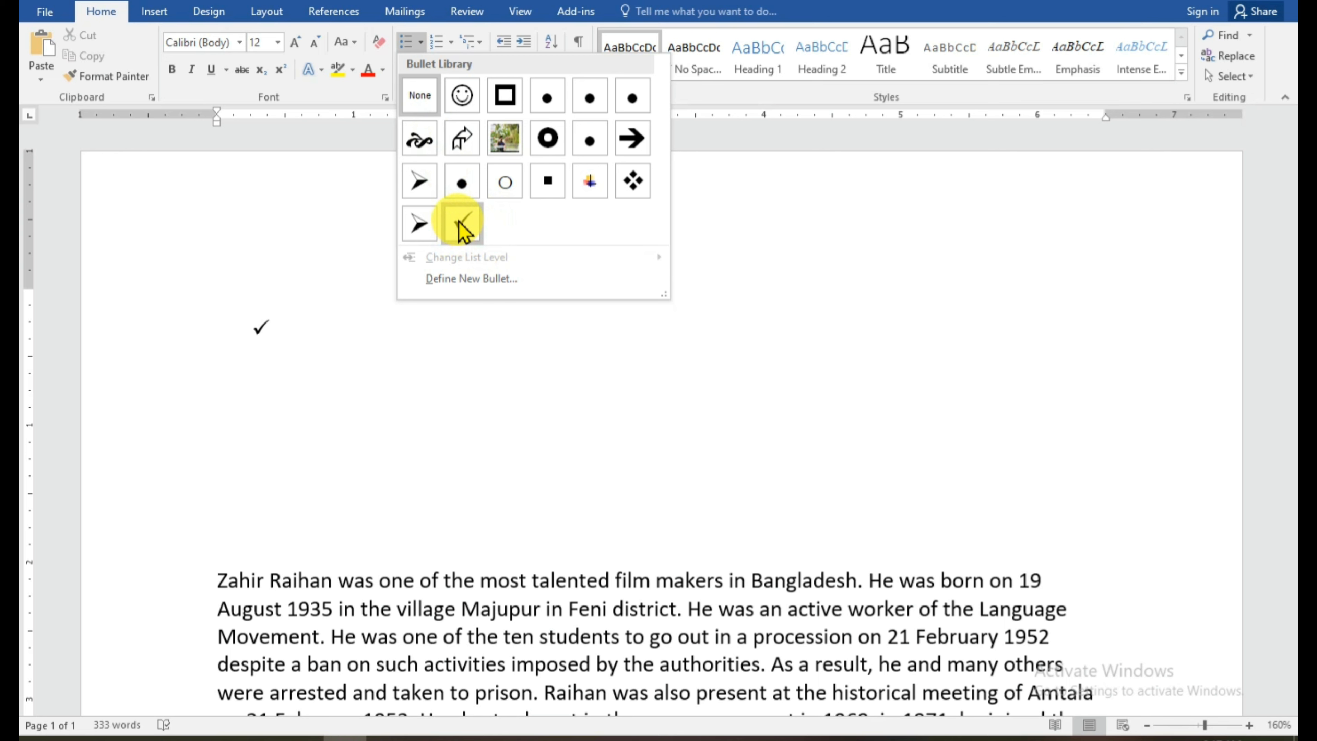
Define a new bullet using the asterisk from the Symbol font and apply it to the empty line above the paragraph
{"action": "left_click", "coordinate": [479, 283]}
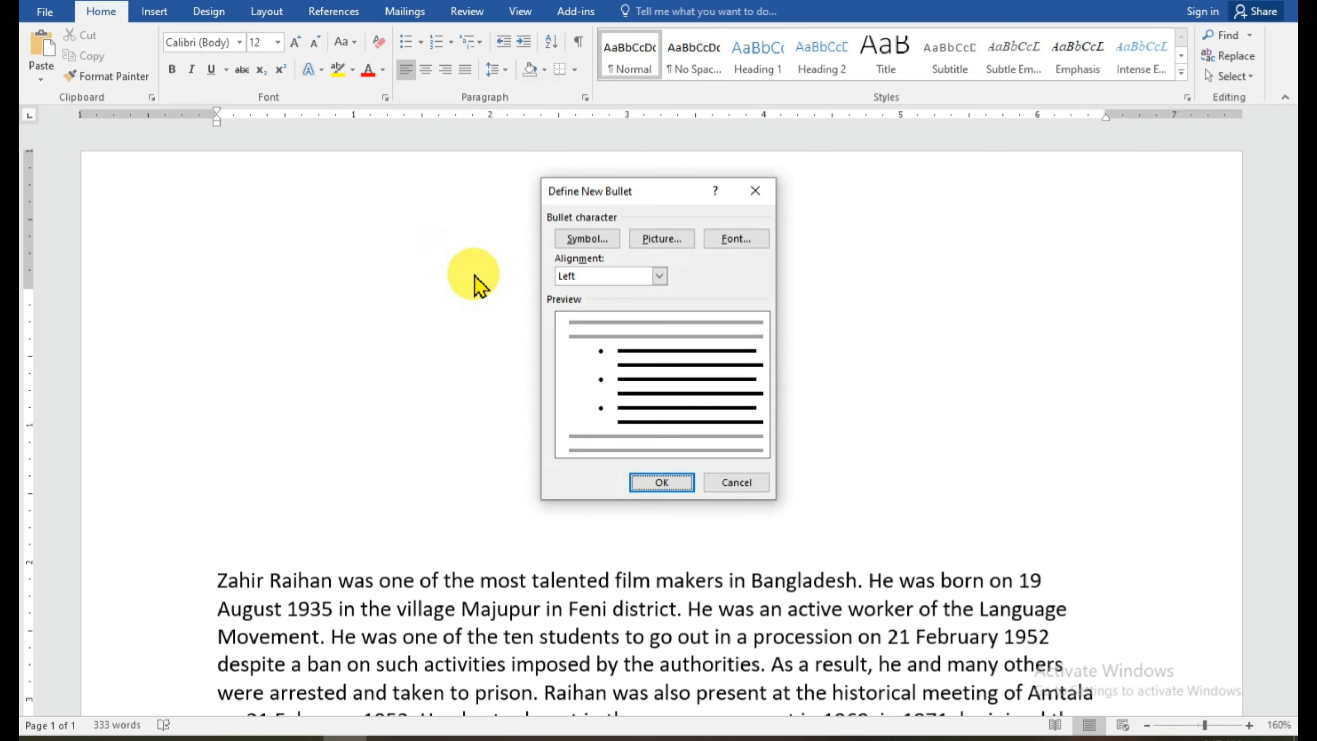
{"action": "left_click", "coordinate": [584, 240]}
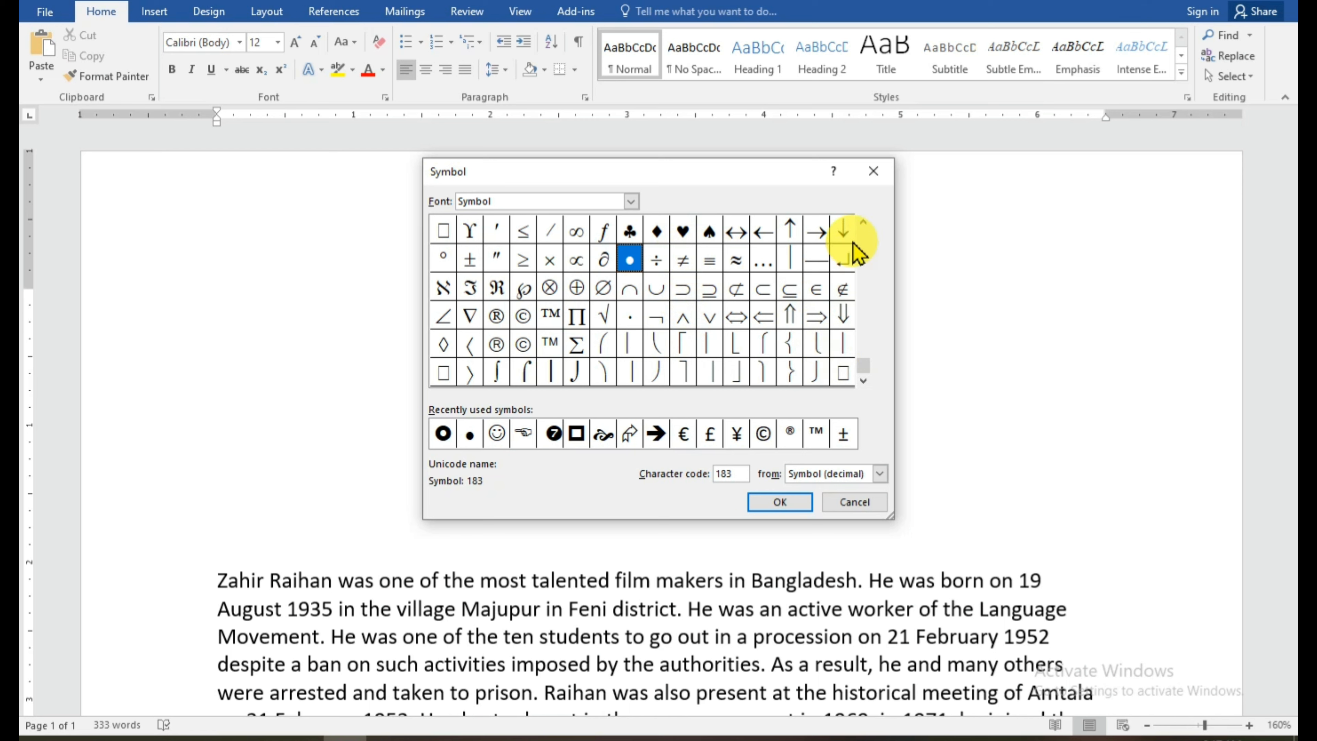
{"action": "left_click", "coordinate": [860, 223]}
{"action": "left_click", "coordinate": [860, 222]}
{"action": "left_click", "coordinate": [861, 223]}
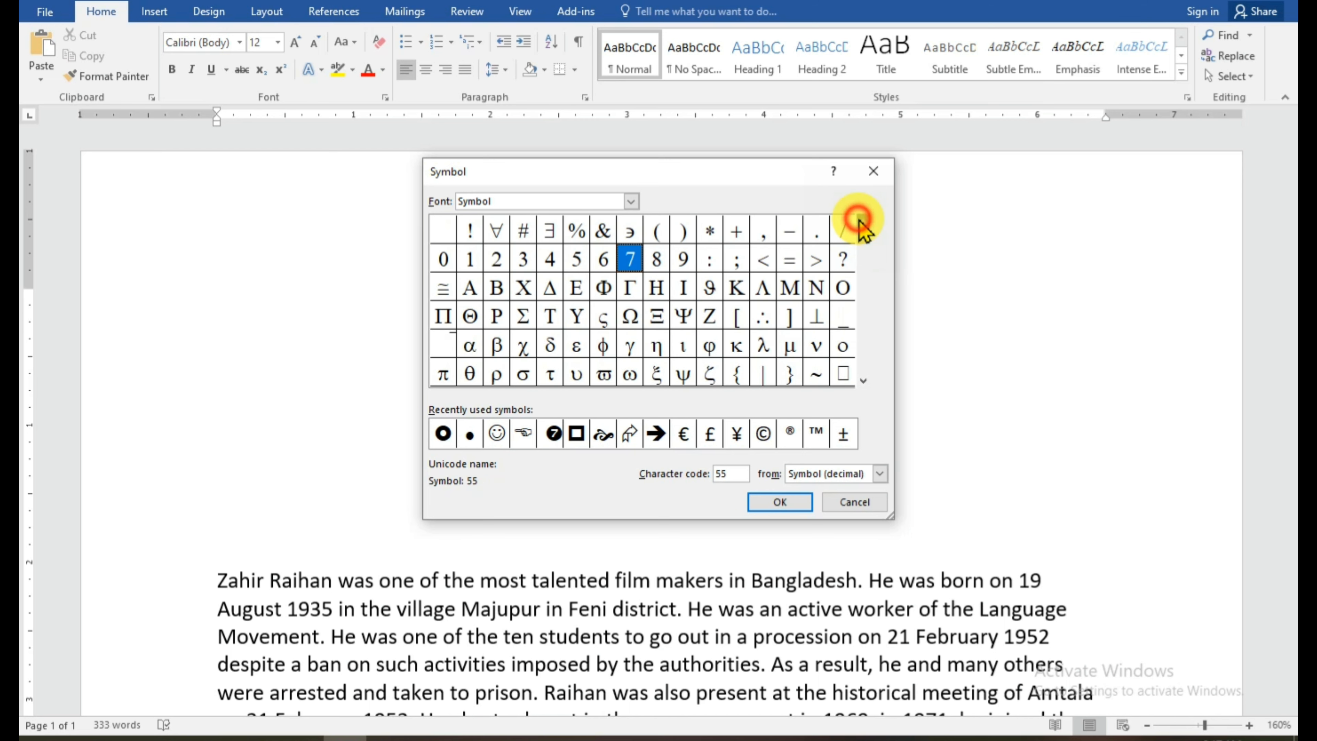
{"action": "left_click", "coordinate": [708, 233]}
{"action": "left_click", "coordinate": [771, 503]}
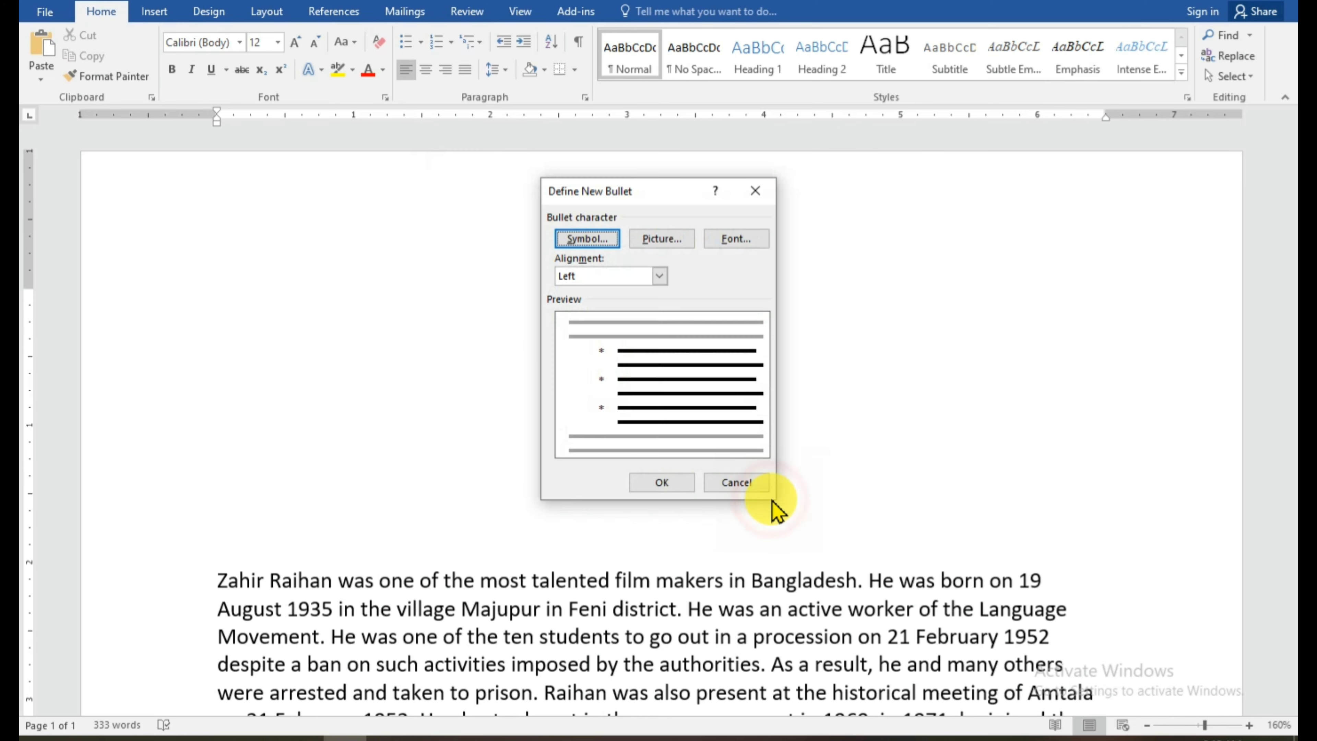
{"action": "left_click", "coordinate": [656, 490]}
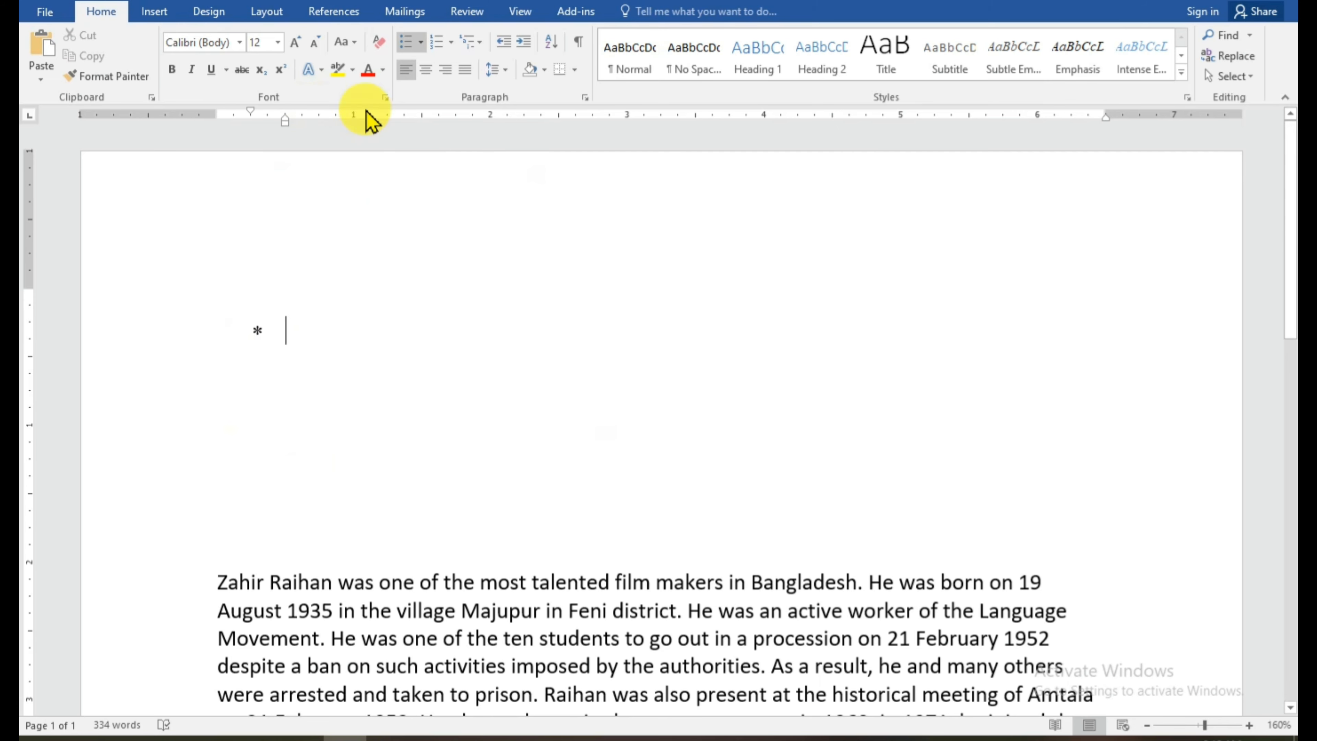
Define a picture bullet from the MS Word video image on the Desktop and apply it to the empty bulleted line
{"action": "left_click", "coordinate": [421, 43]}
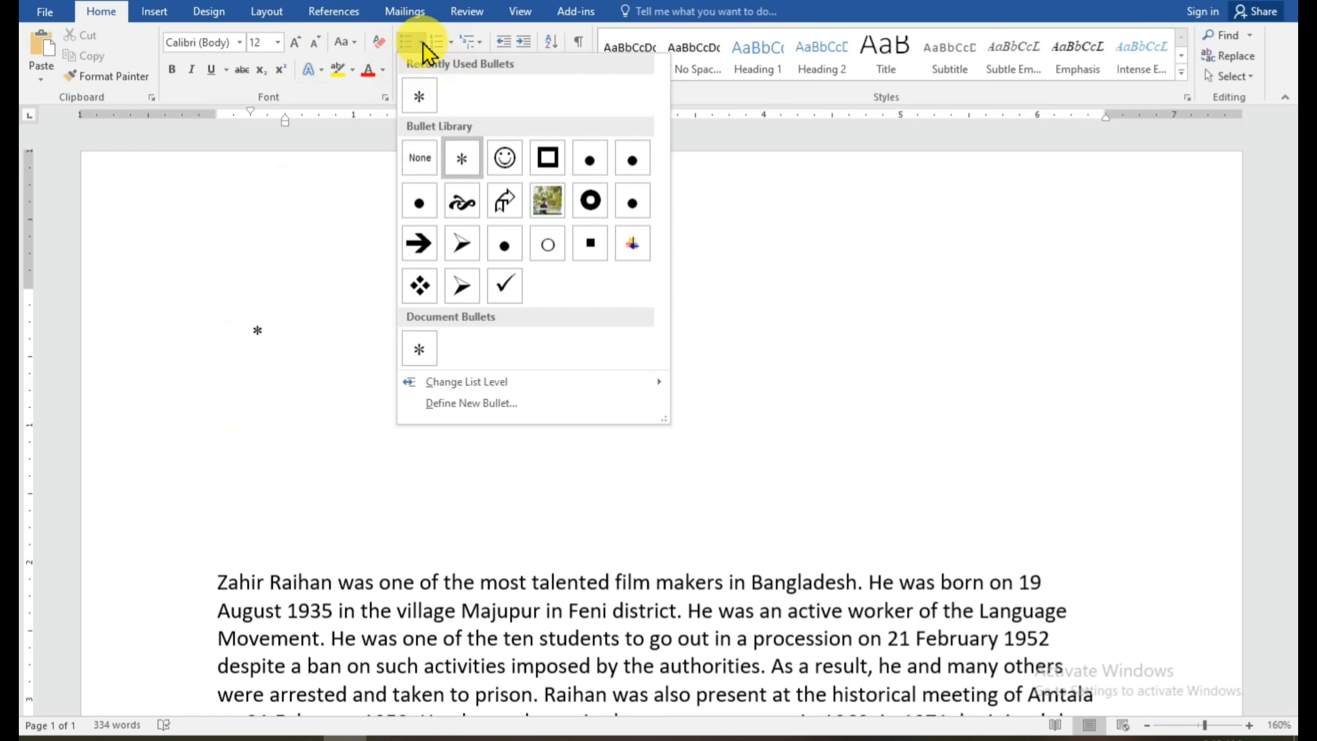
{"action": "left_click", "coordinate": [476, 404]}
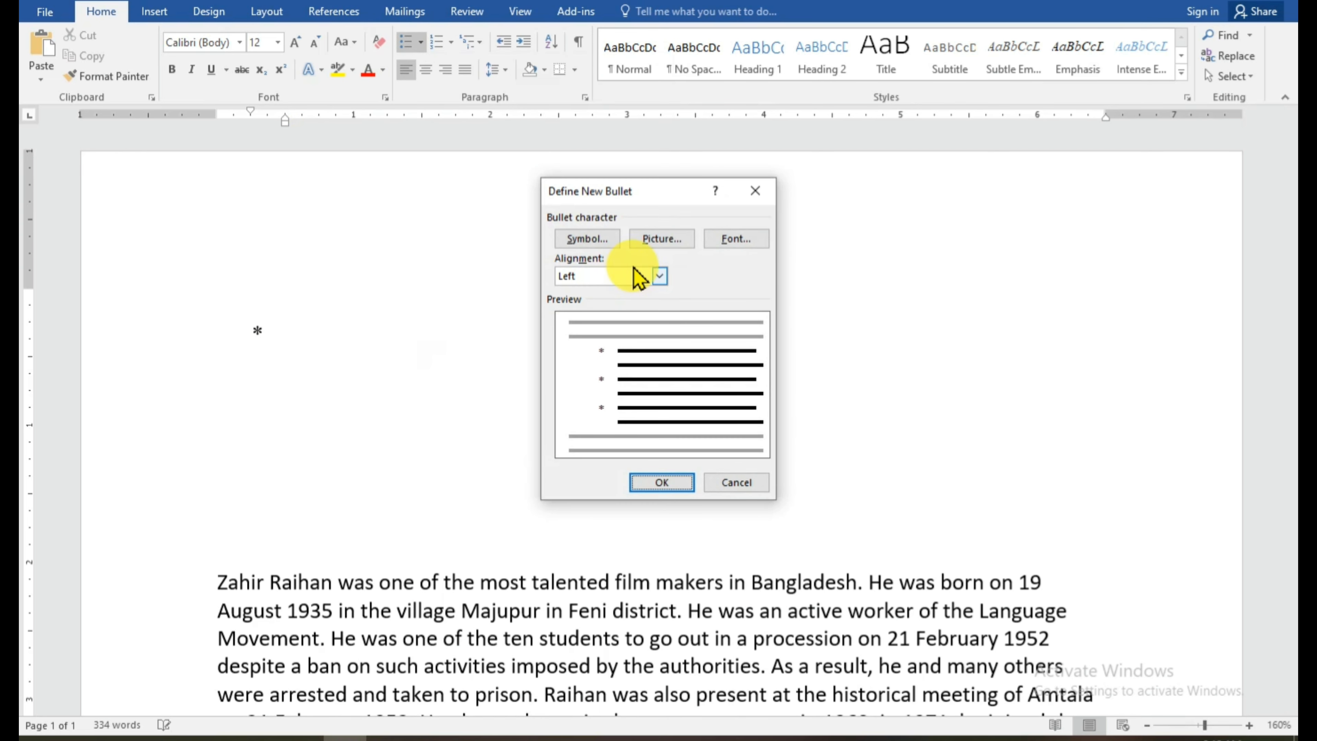
{"action": "left_click", "coordinate": [661, 239]}
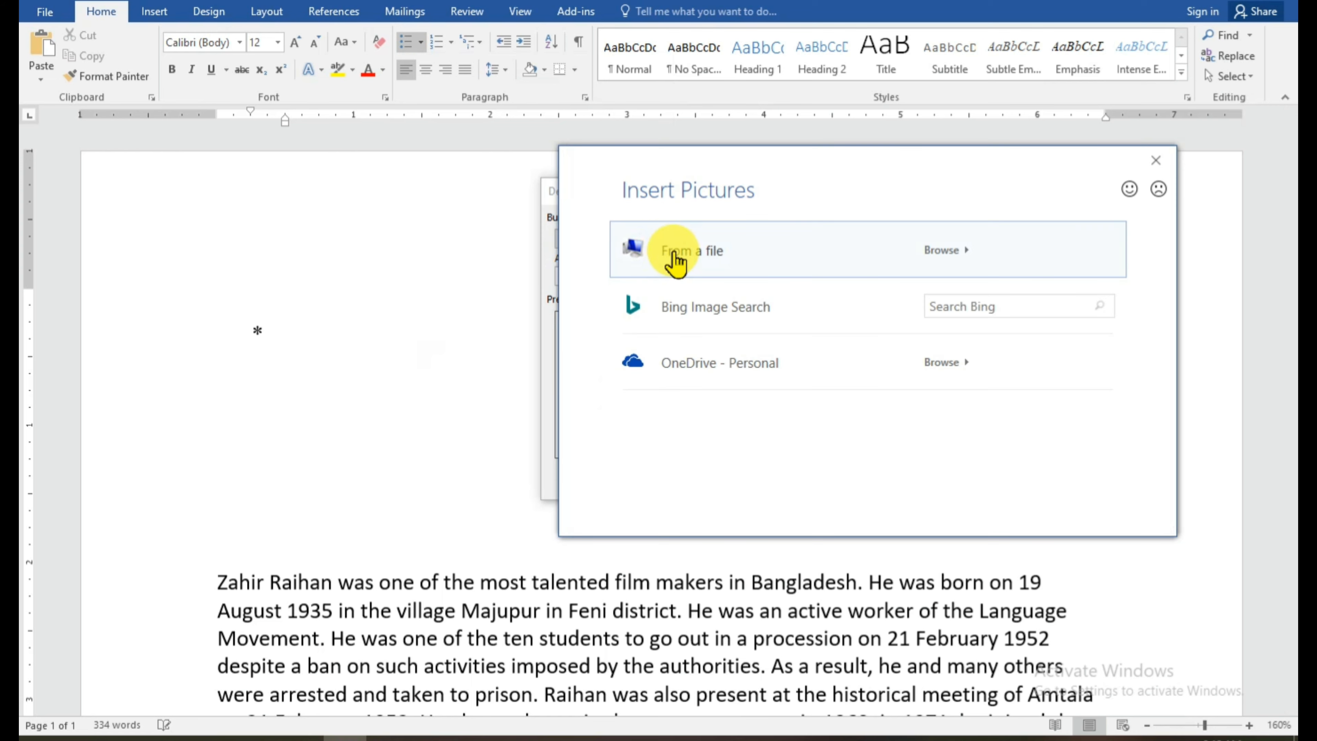
{"action": "left_click", "coordinate": [662, 249]}
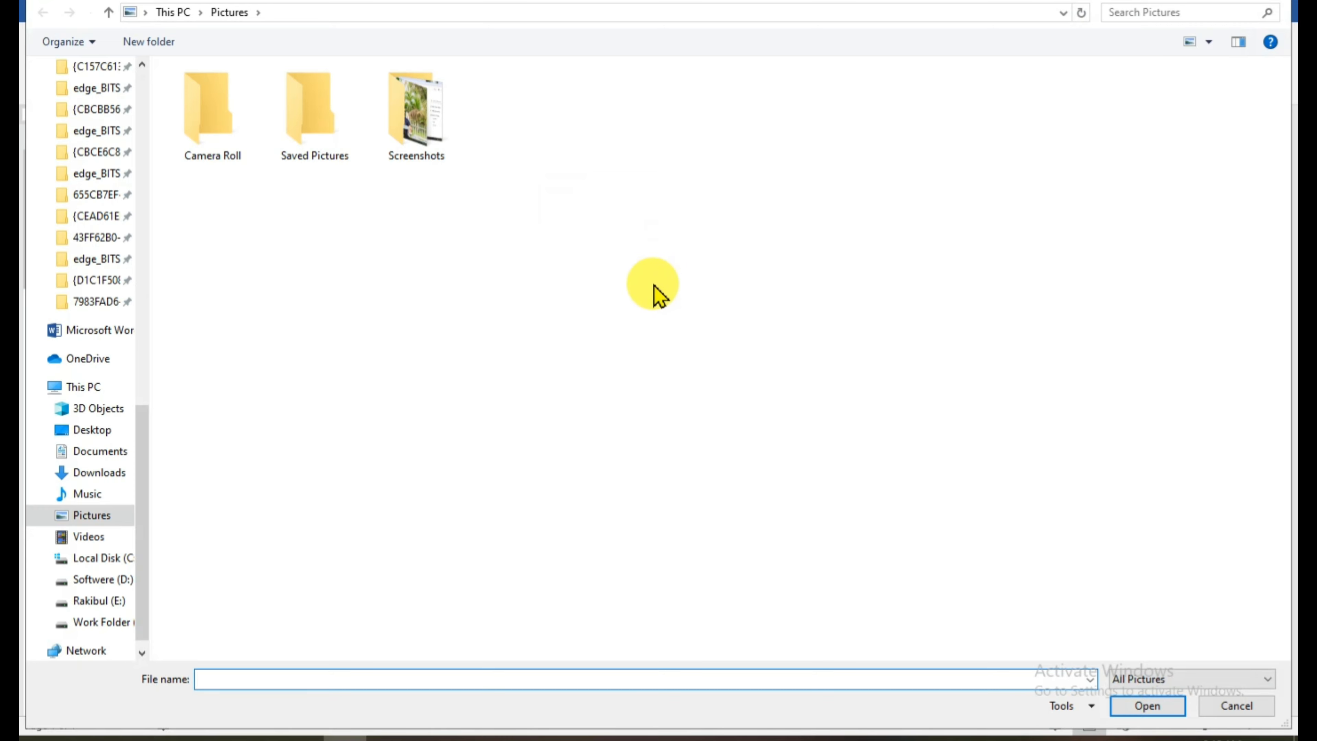
{"action": "left_click", "coordinate": [83, 431]}
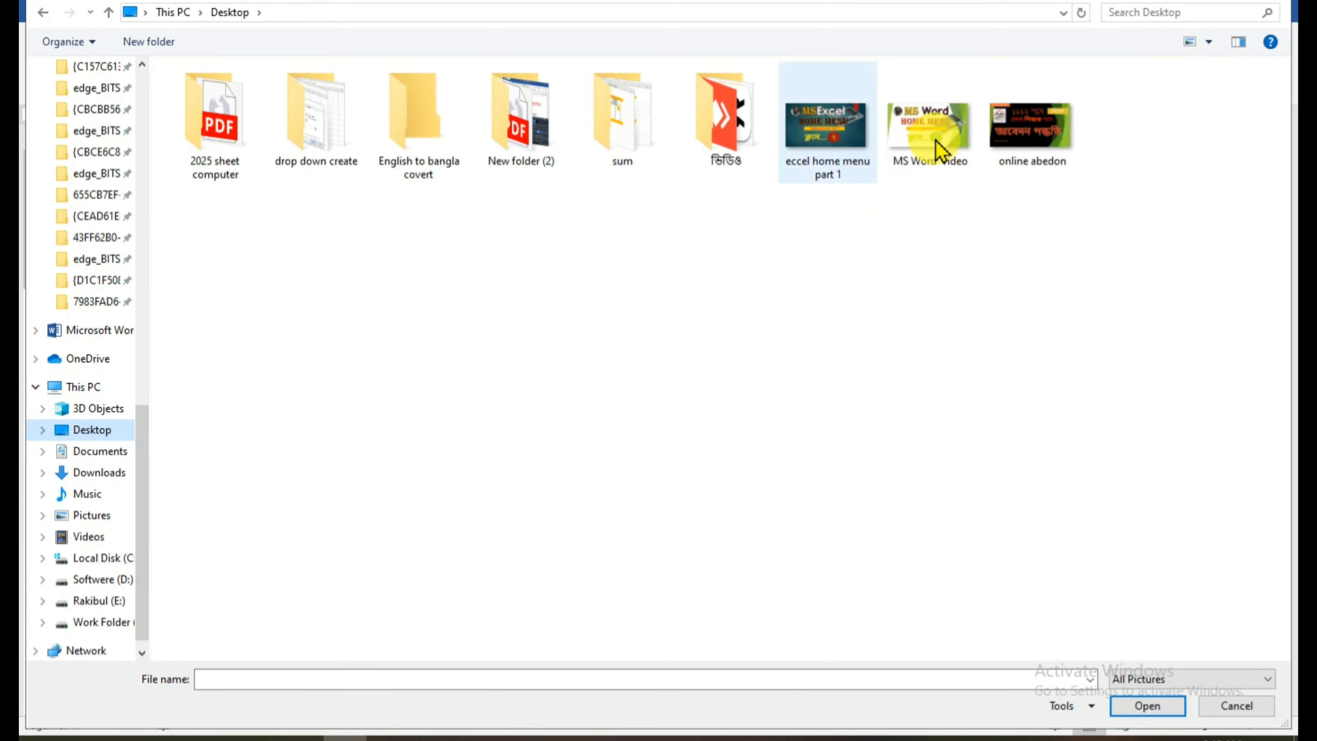
{"action": "left_click", "coordinate": [952, 131]}
{"action": "double_click", "coordinate": [952, 131]}
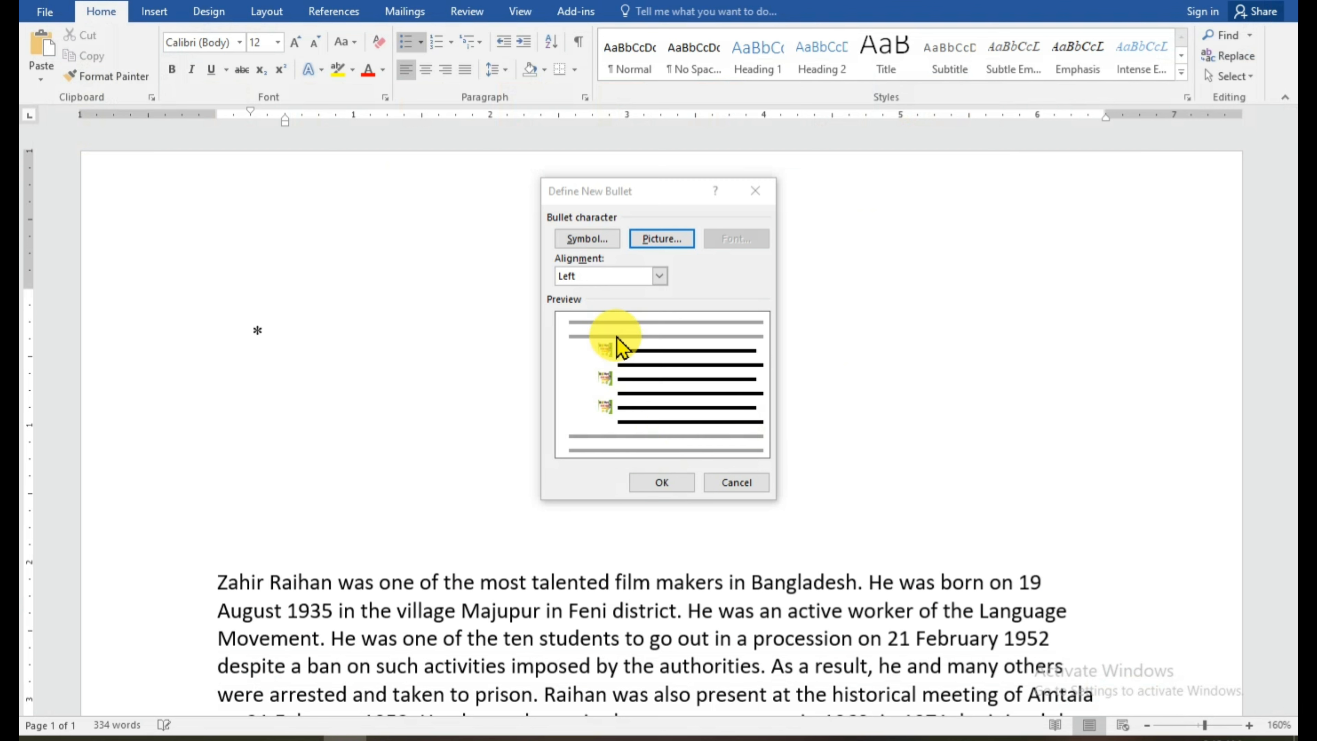
{"action": "left_click", "coordinate": [654, 478]}
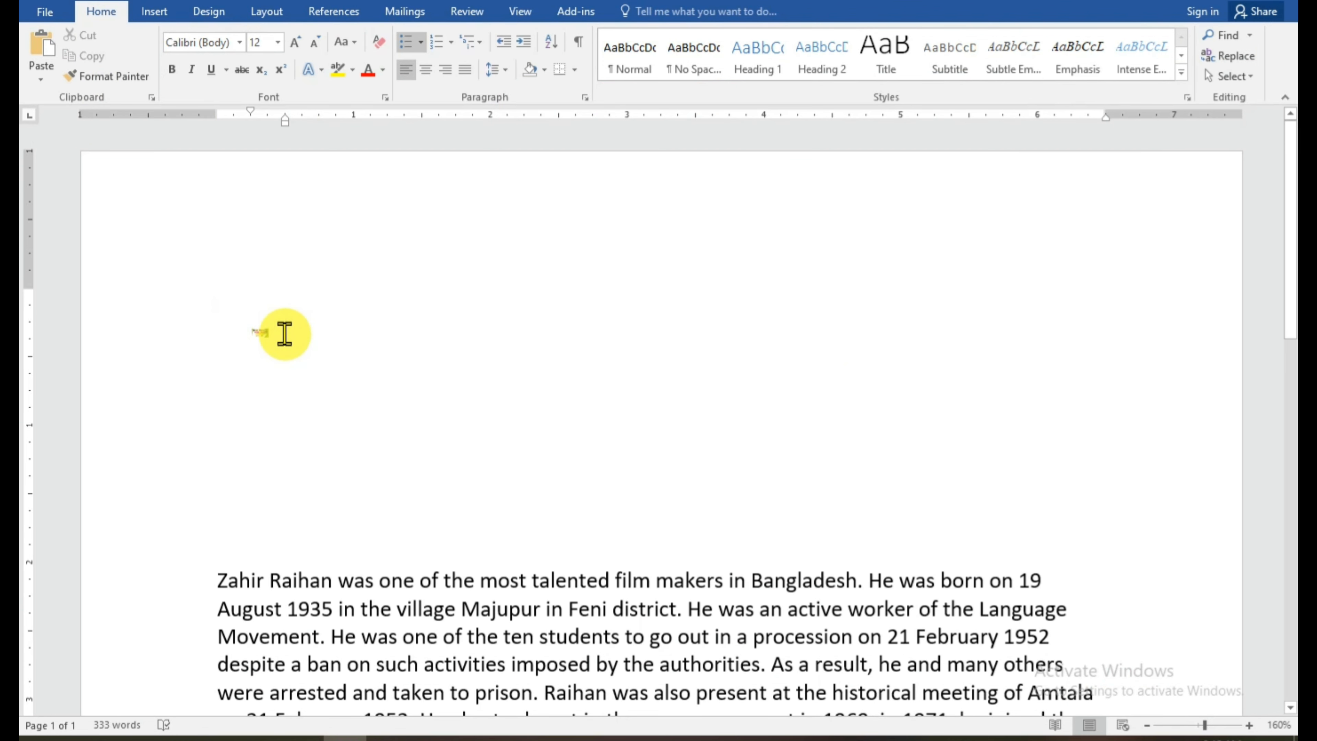
Switch the line to the arrowhead bullet and enter four list items: Gfdgfdg, Ghgfhgfh, Ghghgfh and ghgfhhgh
{"action": "left_click", "coordinate": [420, 41]}
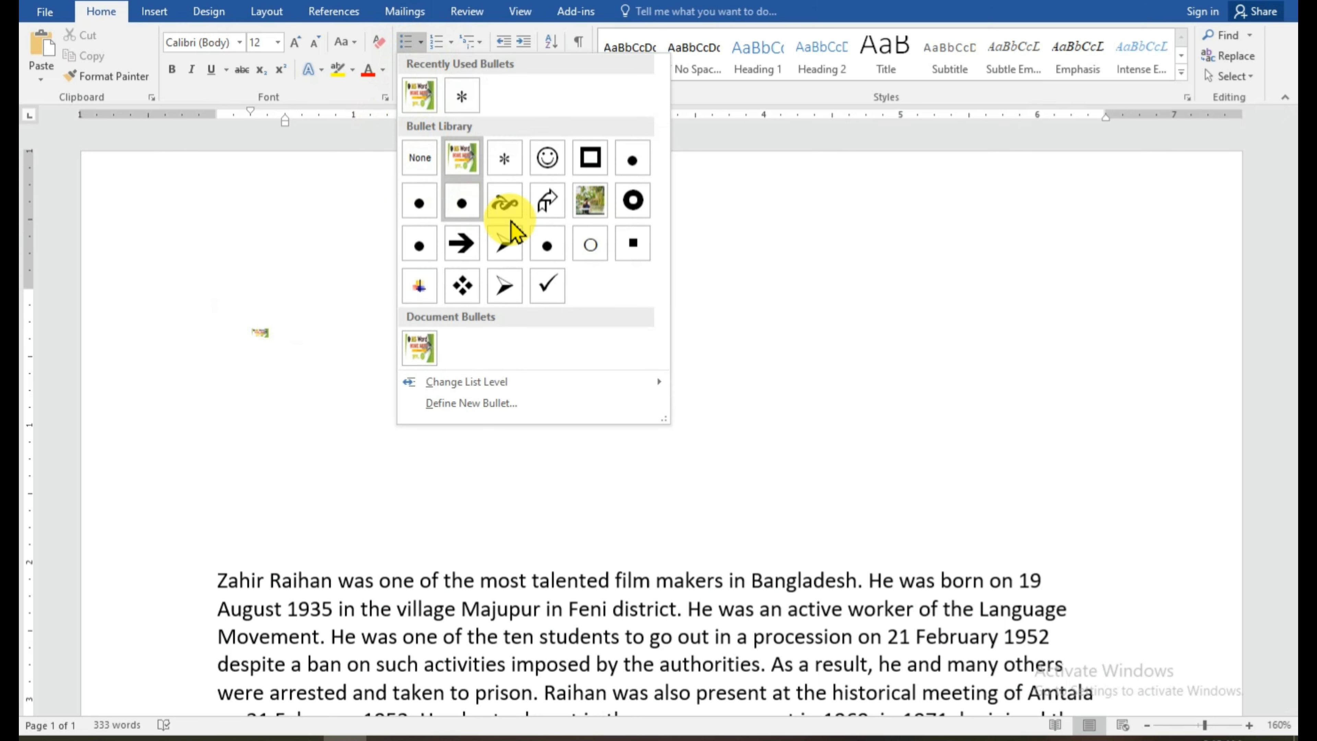
{"action": "left_click", "coordinate": [502, 250]}
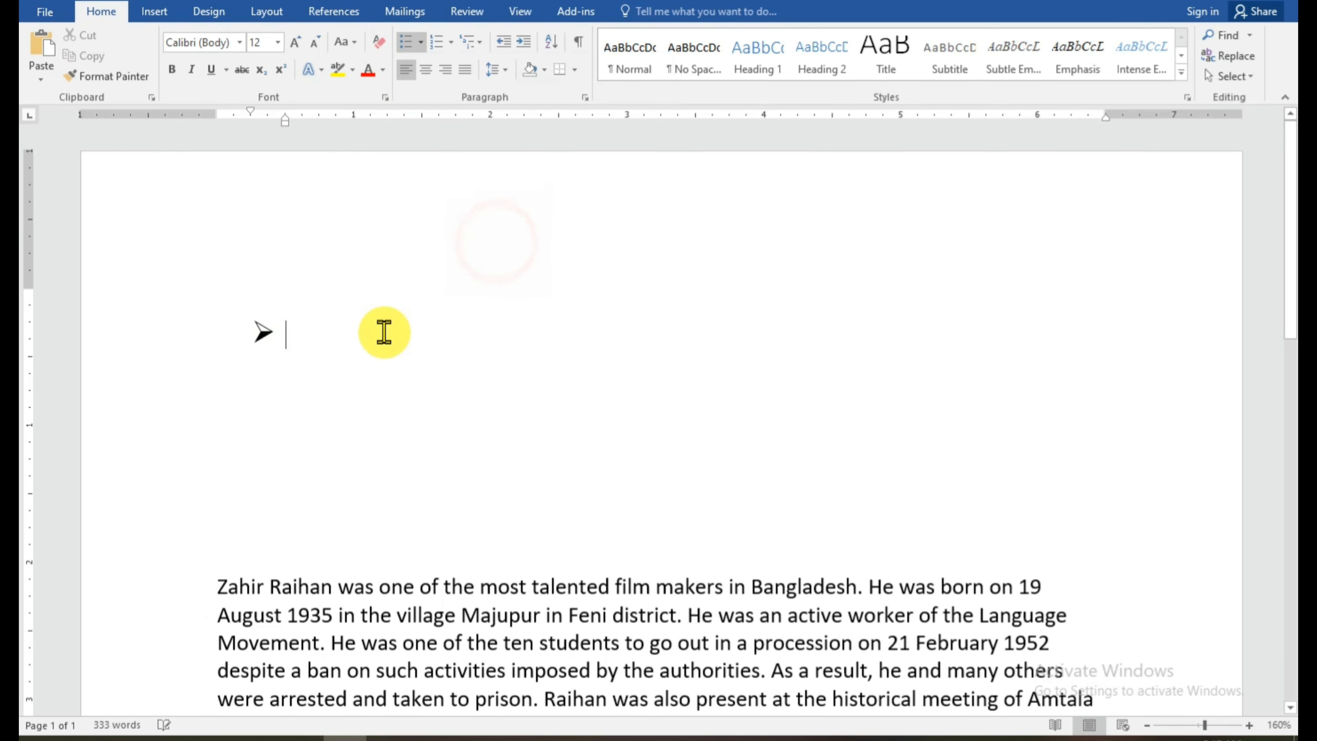
{"action": "type", "text": "gfdgfdg"}
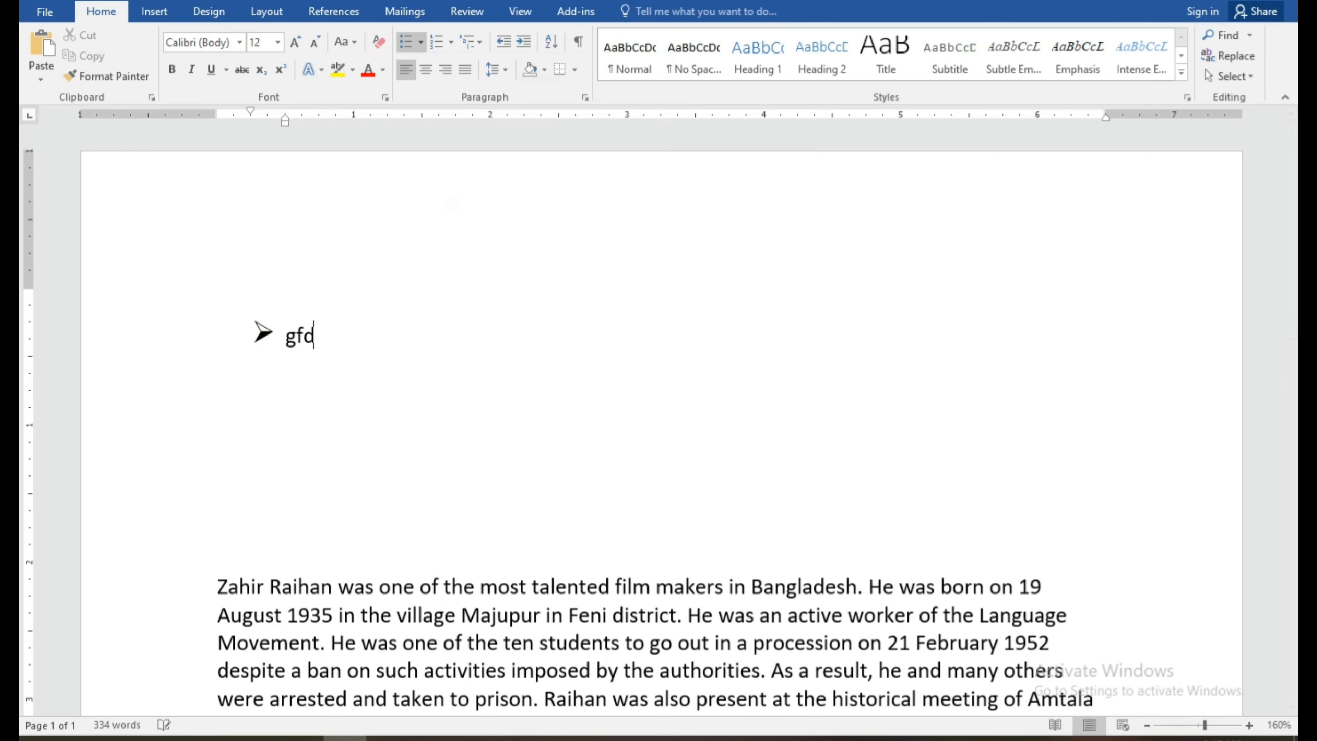
{"action": "key", "text": "Return"}
{"action": "type", "text": "ghgfhgfh"}
{"action": "key", "text": "Return"}
{"action": "type", "text": "ghgh"}
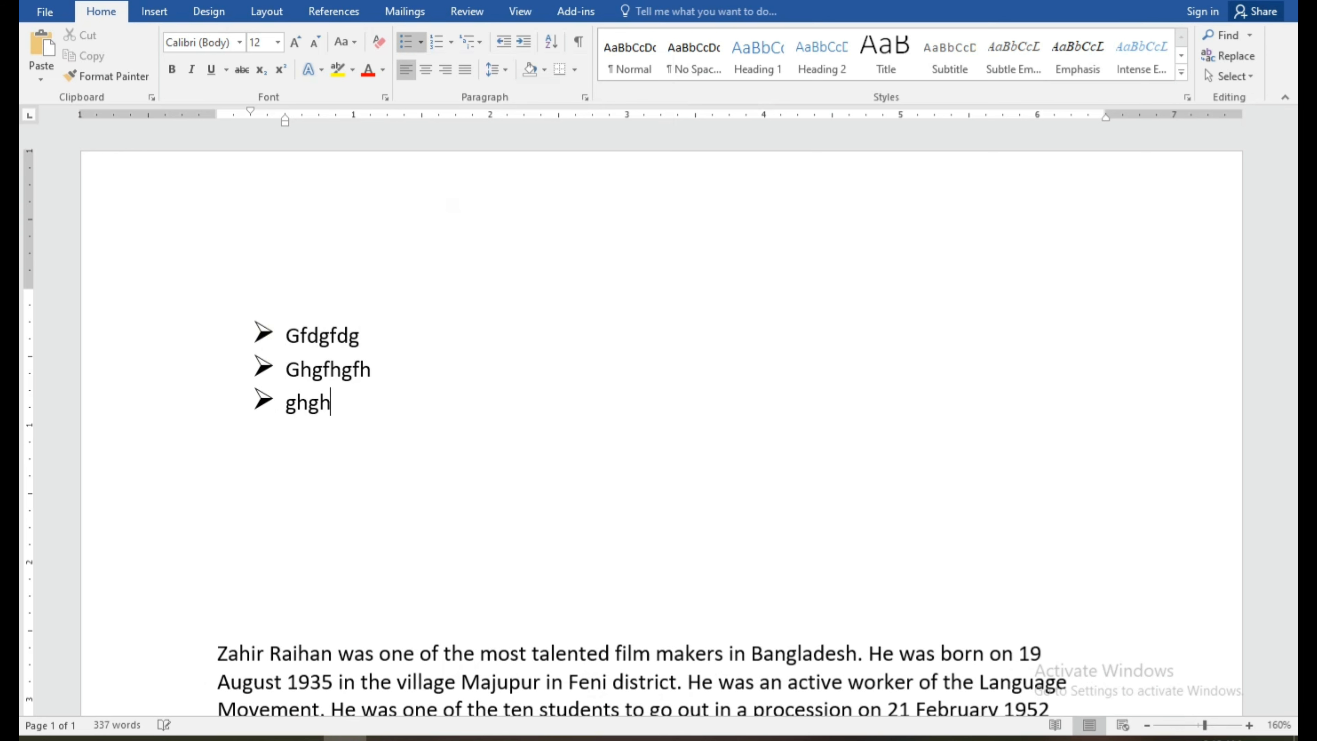
{"action": "type", "text": "gfh"}
{"action": "key", "text": "Return"}
{"action": "type", "text": "gh"}
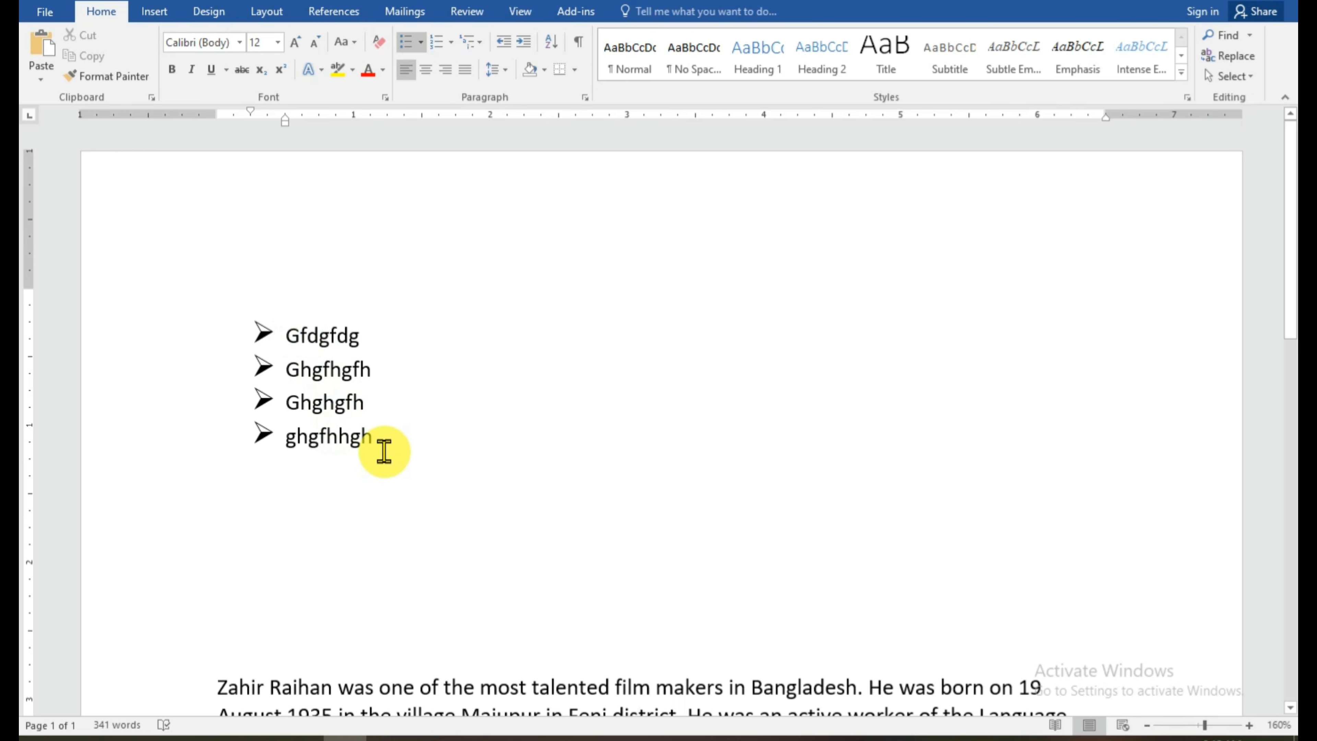
Remove the bullets from the four list lines by setting their bullet style to None
{"action": "left_click_drag", "start_coordinate": [378, 446], "coordinate": [287, 331]}
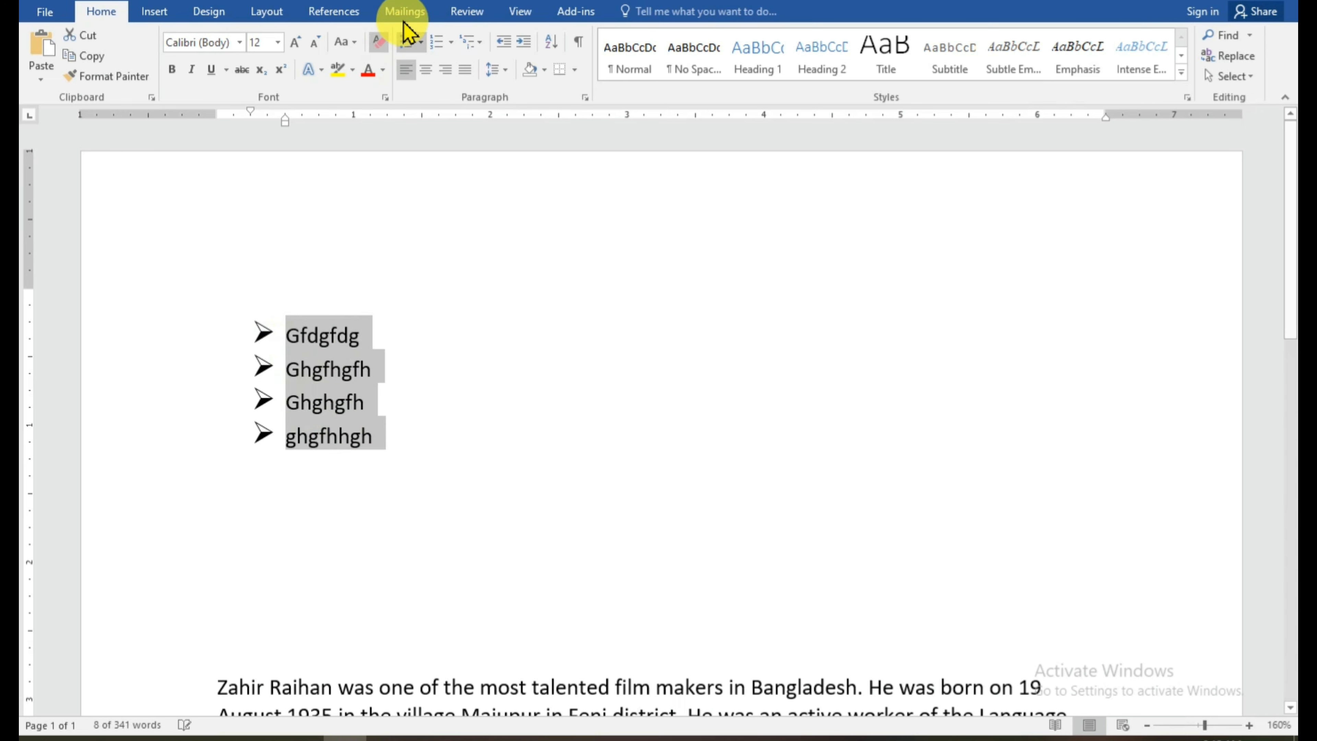
{"action": "left_click", "coordinate": [421, 42]}
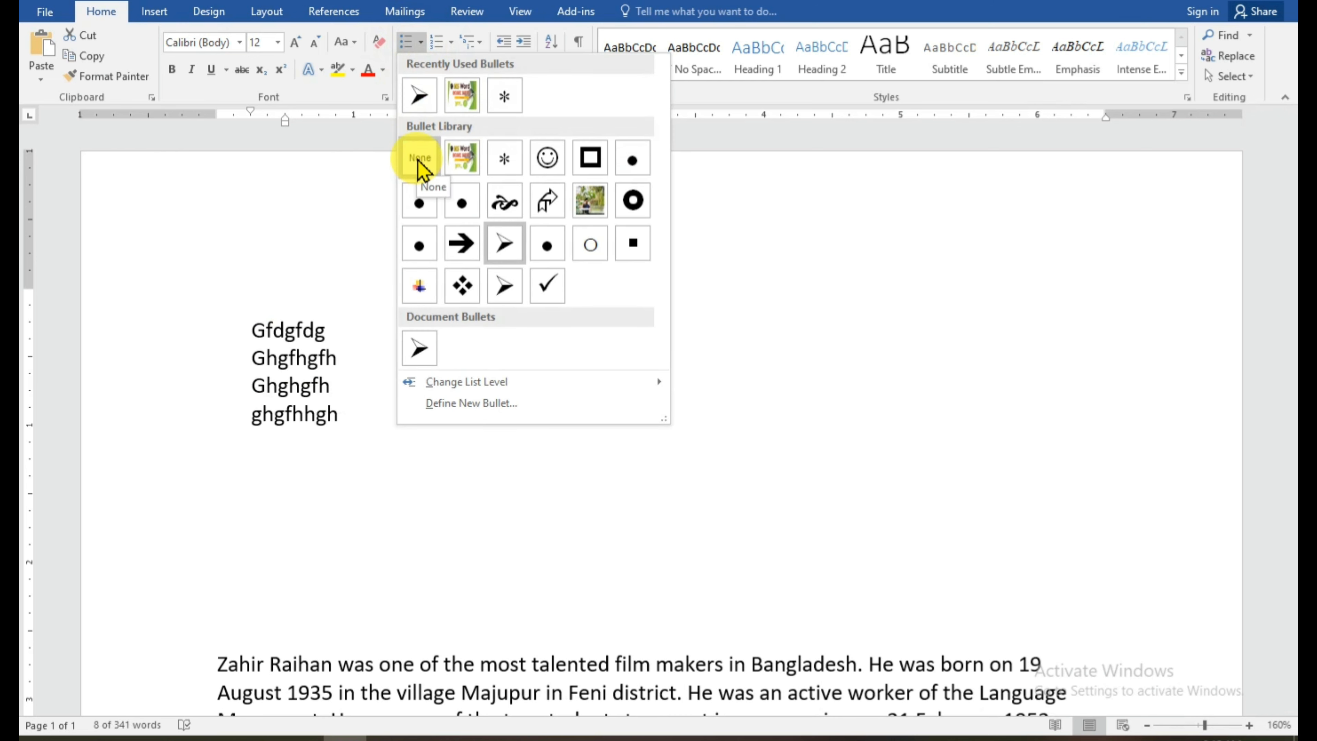
{"action": "left_click", "coordinate": [419, 167]}
{"action": "left_click", "coordinate": [398, 386]}
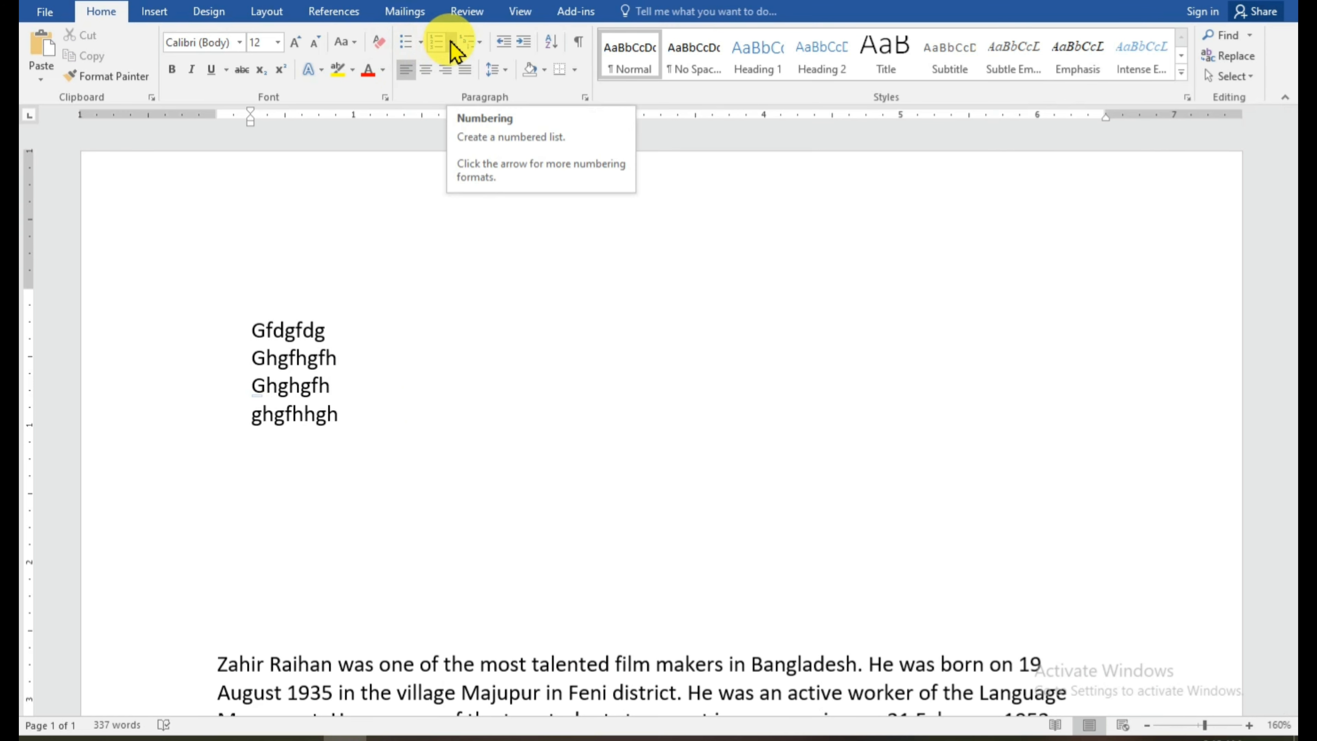
Apply the 1. 2. 3. numbering format to the four short lines above the paragraph
{"action": "left_click_drag", "start_coordinate": [338, 418], "coordinate": [238, 316]}
{"action": "left_click_drag", "start_coordinate": [355, 413], "coordinate": [241, 319]}
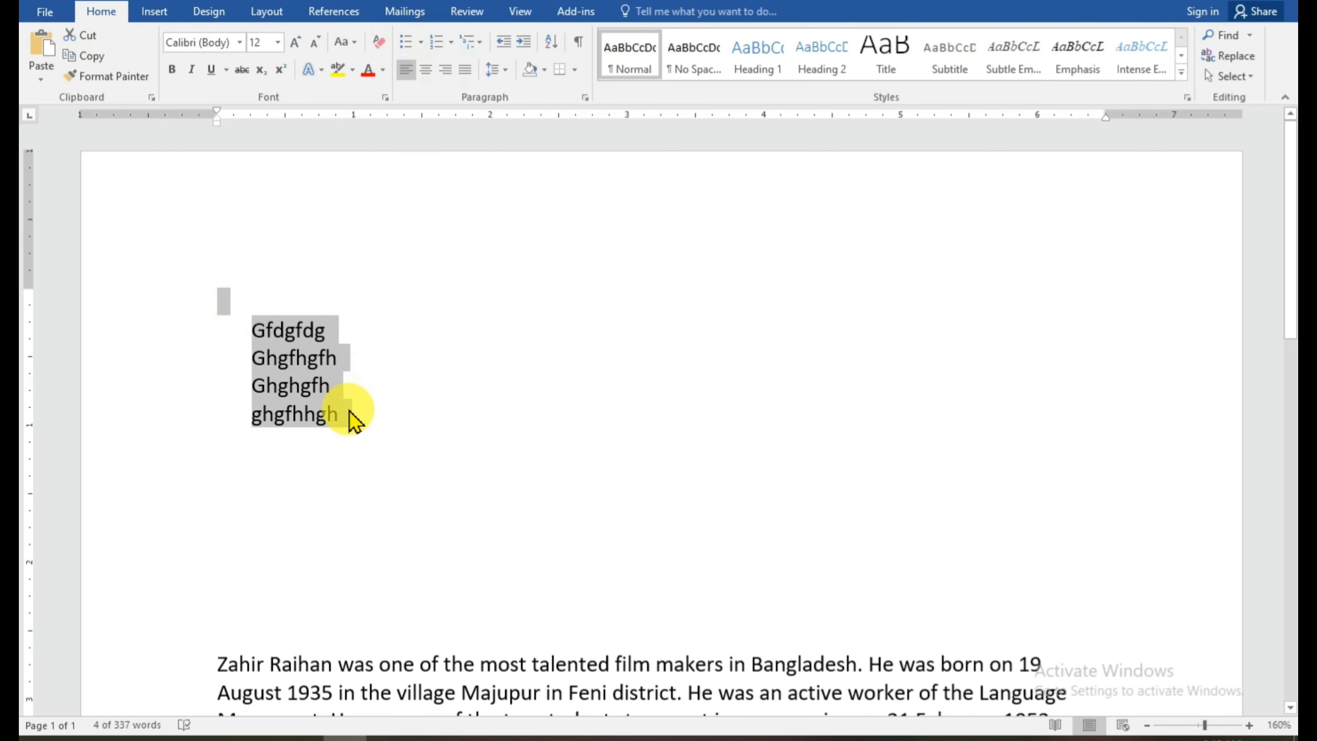
{"action": "left_click", "coordinate": [452, 42]}
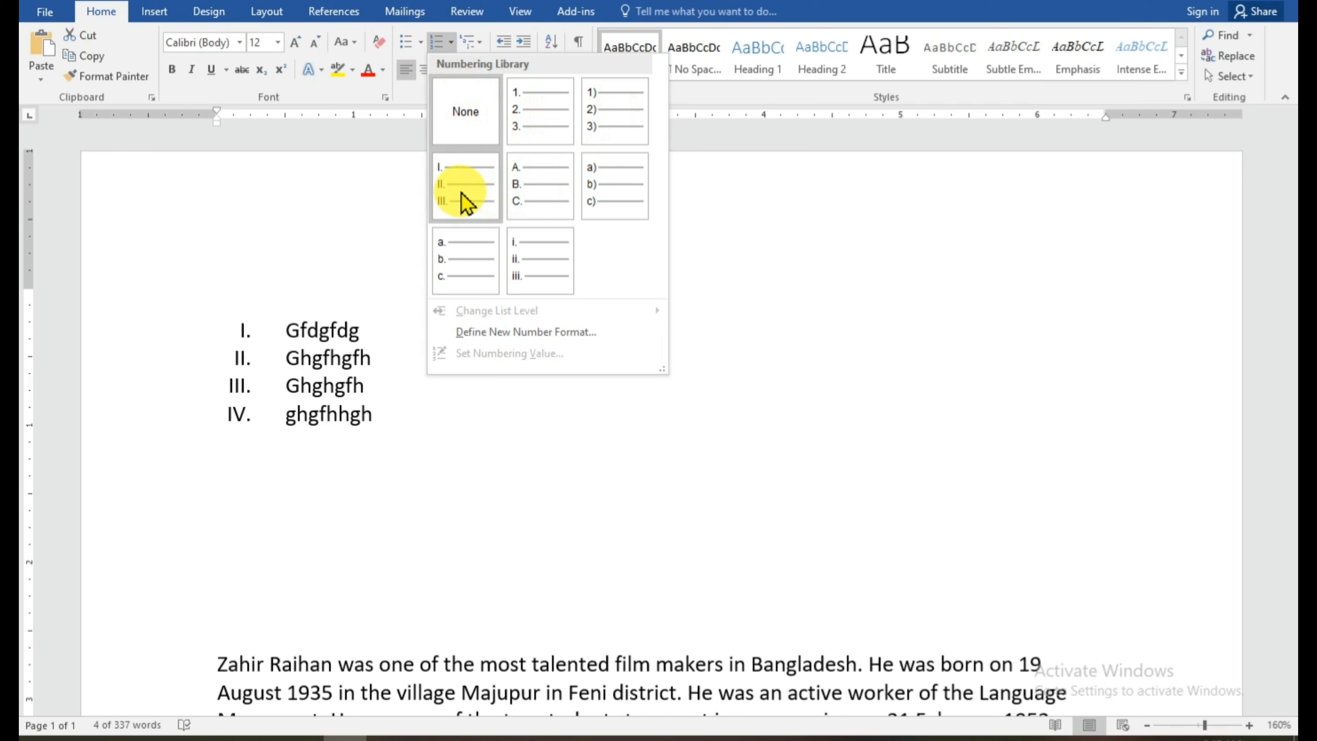
{"action": "left_click", "coordinate": [535, 123]}
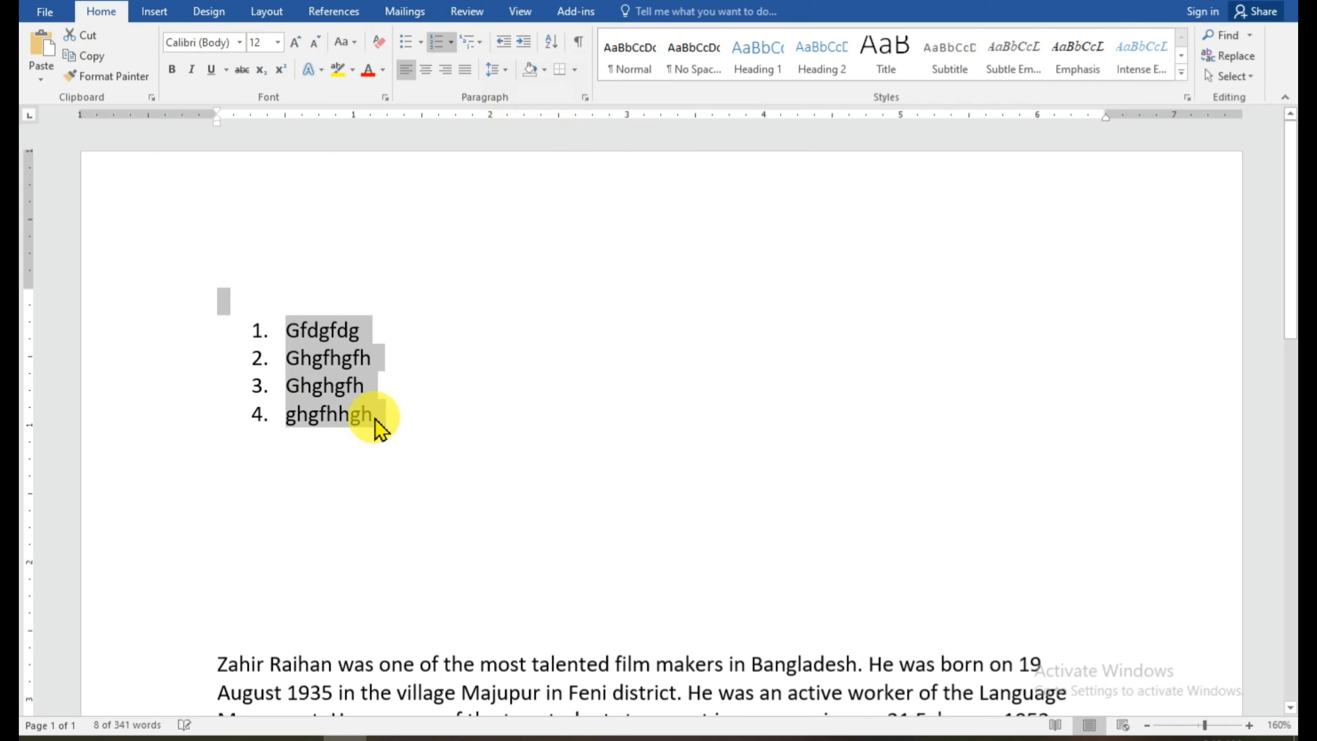
Extend the numbered list after the fourth item with three more entries: Hggyhjy, Yjyujy and uyuyiuyiuyi
{"action": "left_click", "coordinate": [386, 421]}
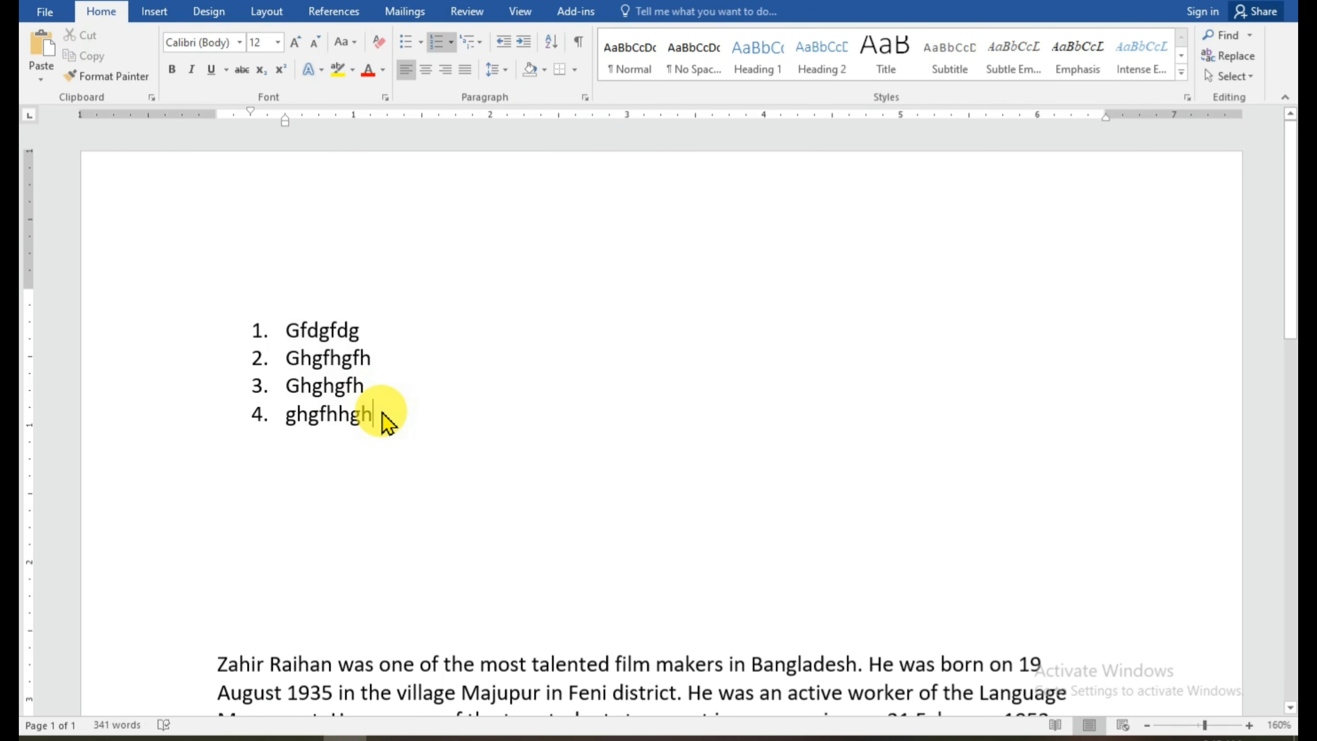
{"action": "key", "text": "Return"}
{"action": "type", "text": "h"}
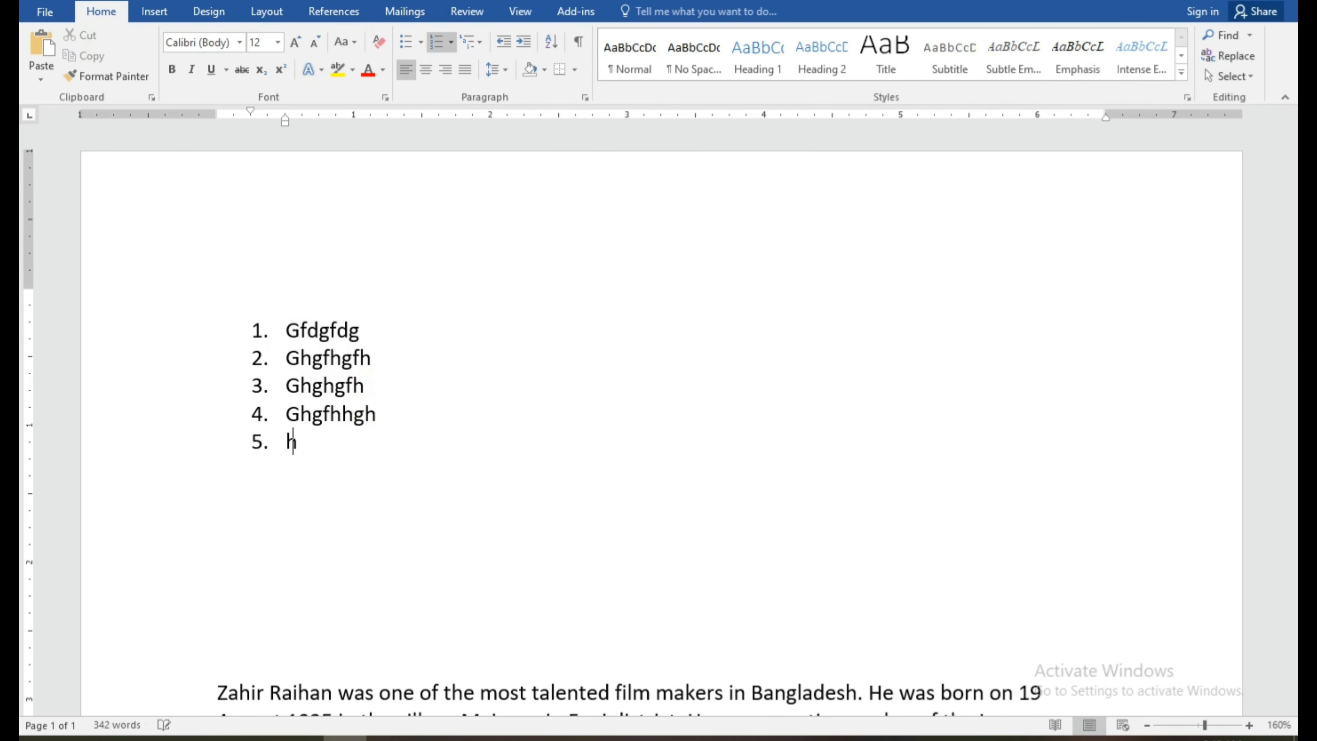
{"action": "type", "text": "ggyhjy"}
{"action": "key", "text": "Return"}
{"action": "type", "text": "y"}
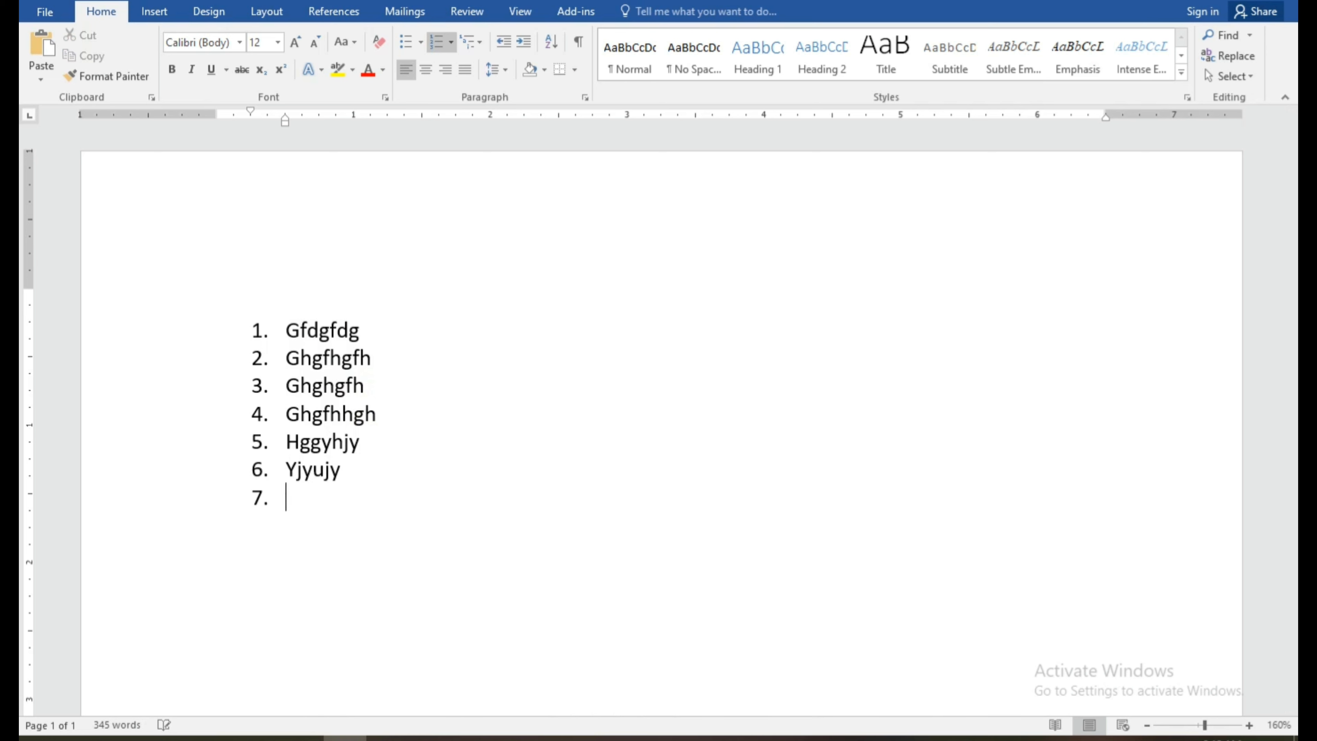
{"action": "type", "text": "uyiuyiuyi"}
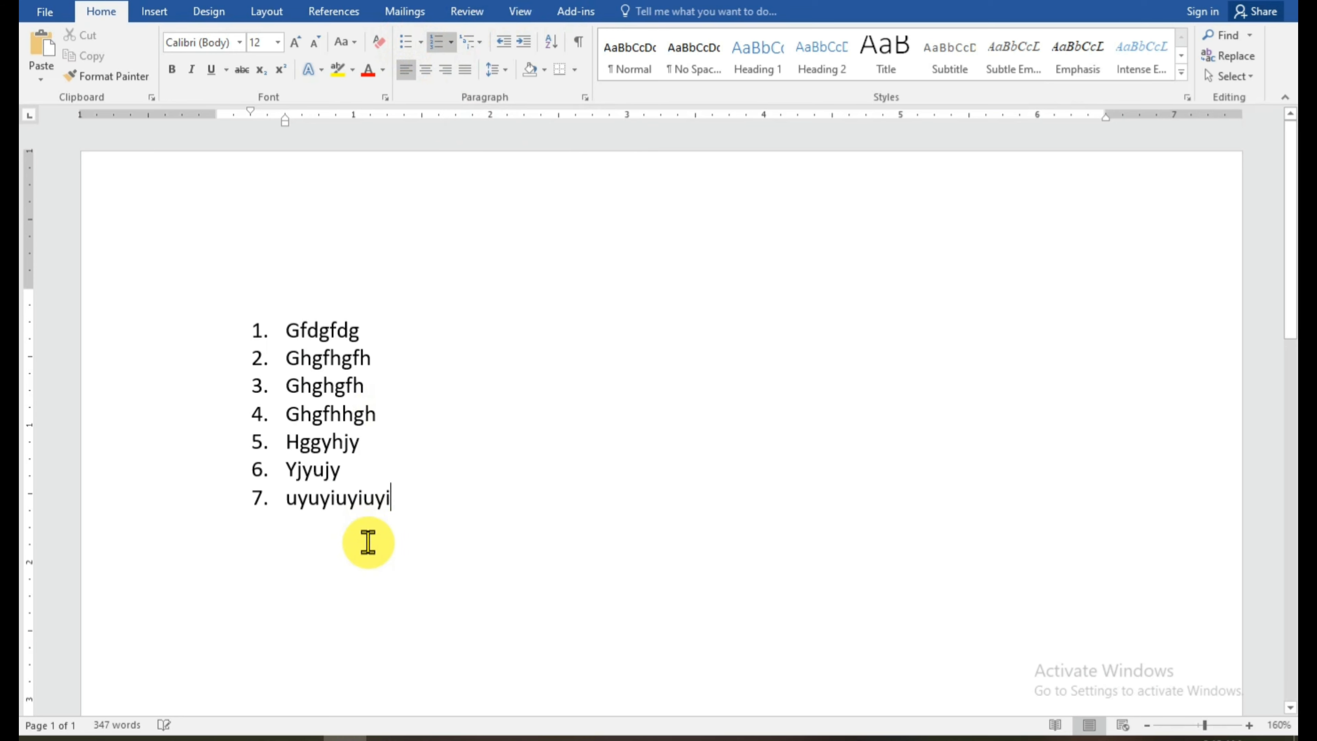
Remove the numbering from all seven list lines and decrease their indent to the left margin
{"action": "left_click_drag", "start_coordinate": [388, 526], "coordinate": [244, 333]}
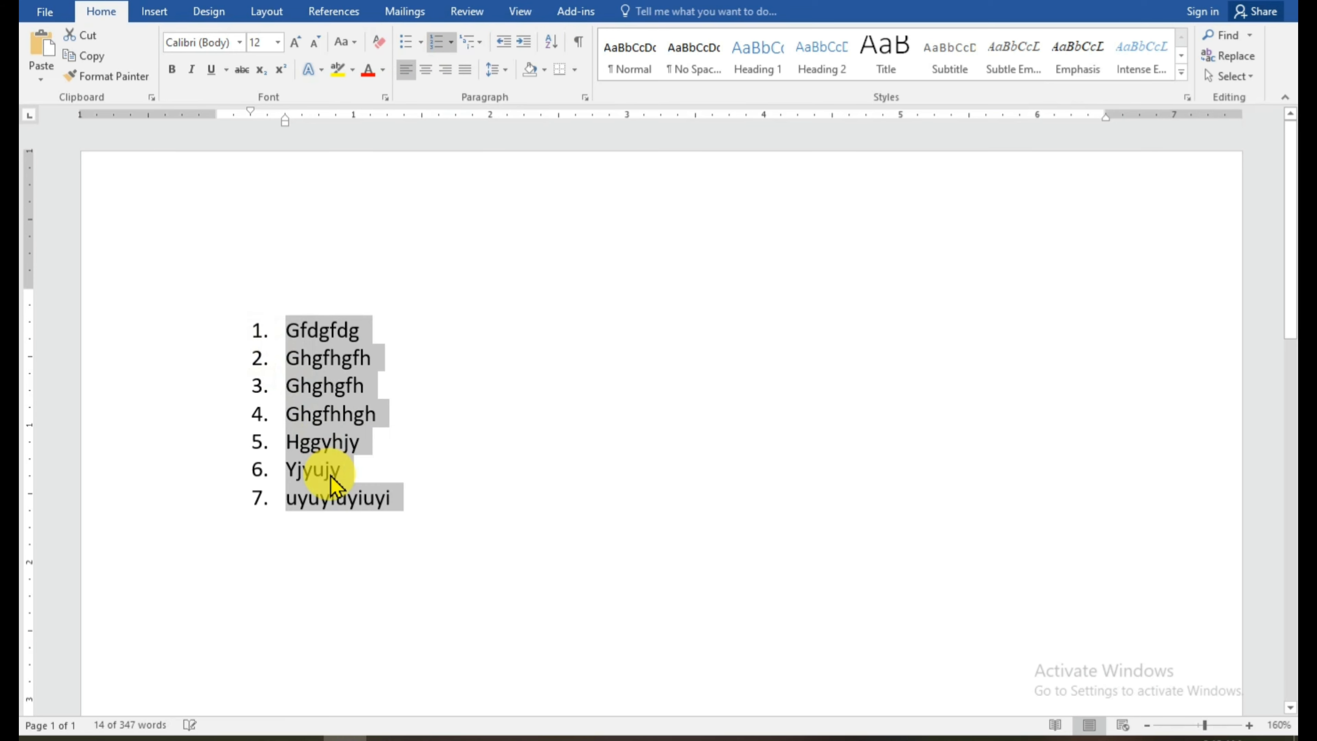
{"action": "left_click", "coordinate": [450, 48]}
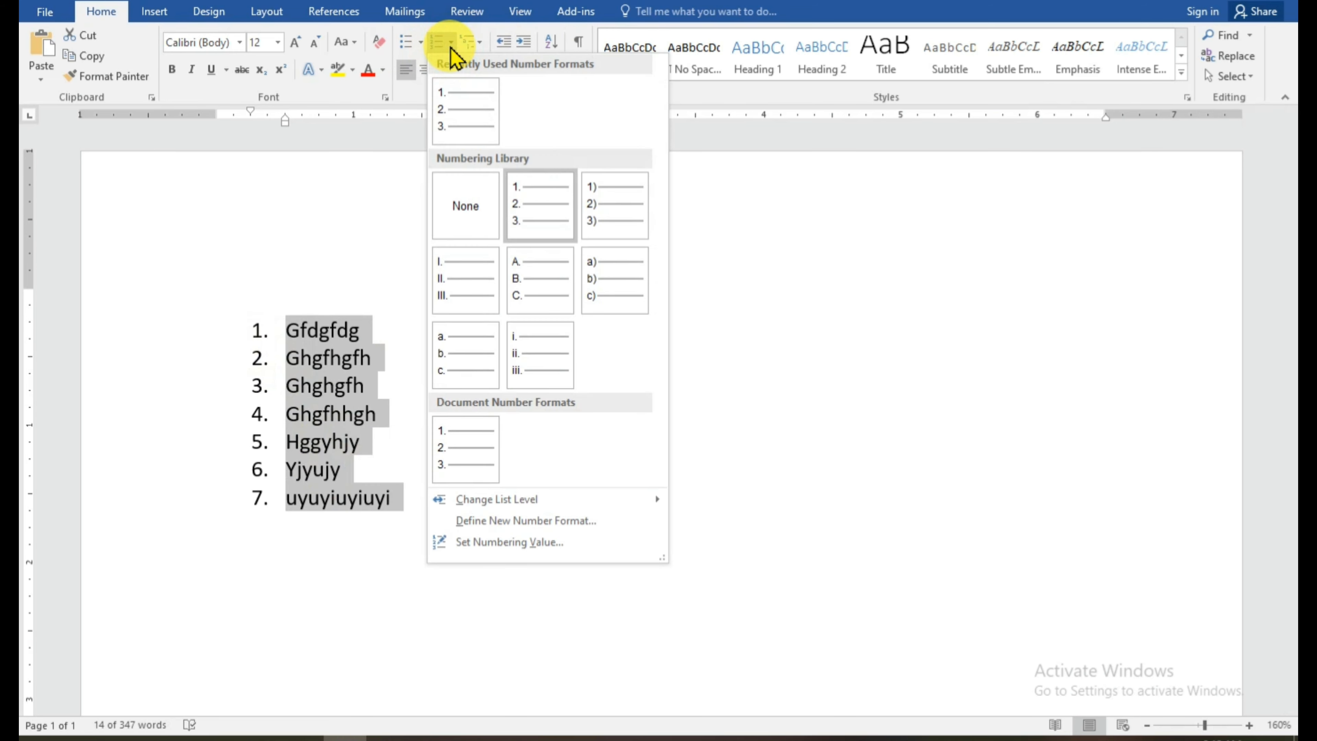
{"action": "left_click", "coordinate": [452, 208]}
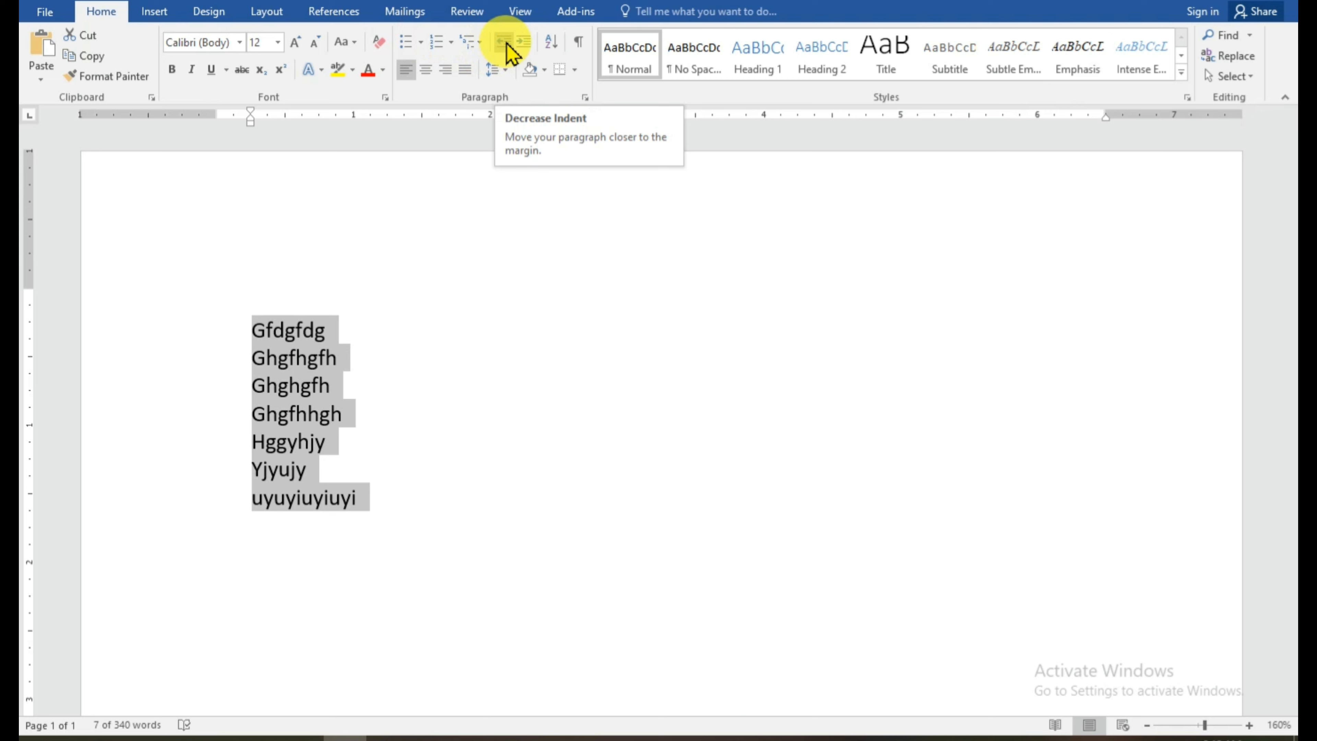
{"action": "left_click", "coordinate": [510, 52]}
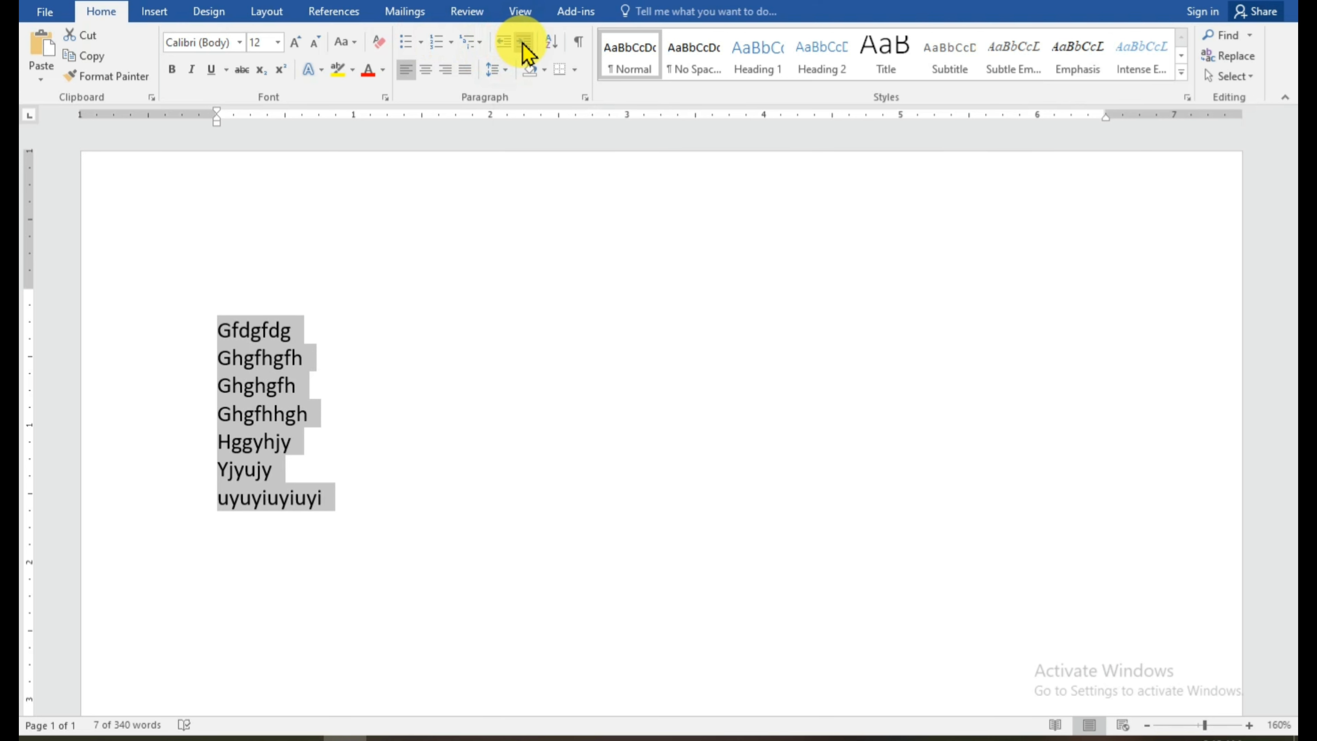
Increase the indent of the seven lines to 2 inches, and decrease it back to the left margin
{"action": "left_click", "coordinate": [523, 47]}
{"action": "left_click", "coordinate": [524, 48]}
{"action": "left_click", "coordinate": [523, 47]}
{"action": "left_click", "coordinate": [519, 48]}
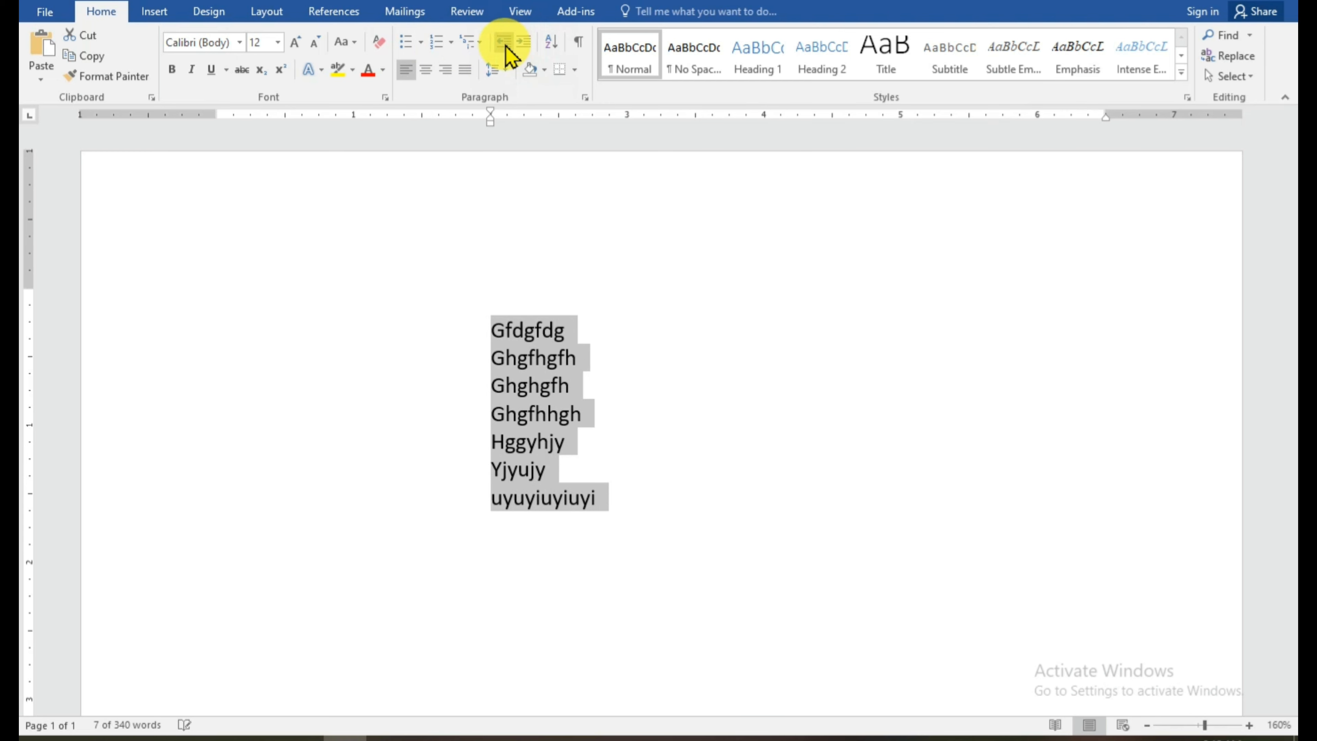
{"action": "left_click", "coordinate": [506, 52]}
{"action": "left_click", "coordinate": [505, 52]}
{"action": "left_click", "coordinate": [506, 52]}
{"action": "left_click", "coordinate": [506, 53]}
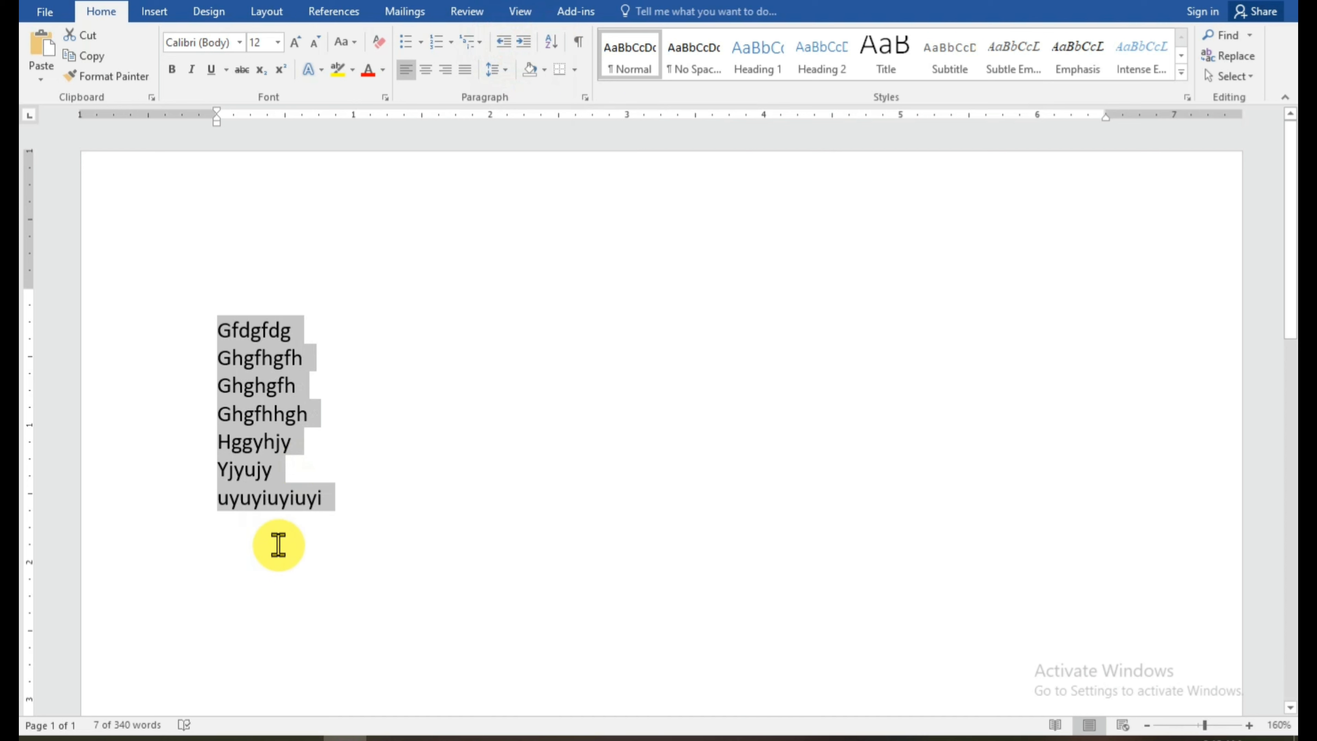
Replace the seven selected lines with the numbers 1, 2, 4, 3 and 5, each on its own line
{"action": "key", "text": "BackSpace"}
{"action": "type", "text": "1"}
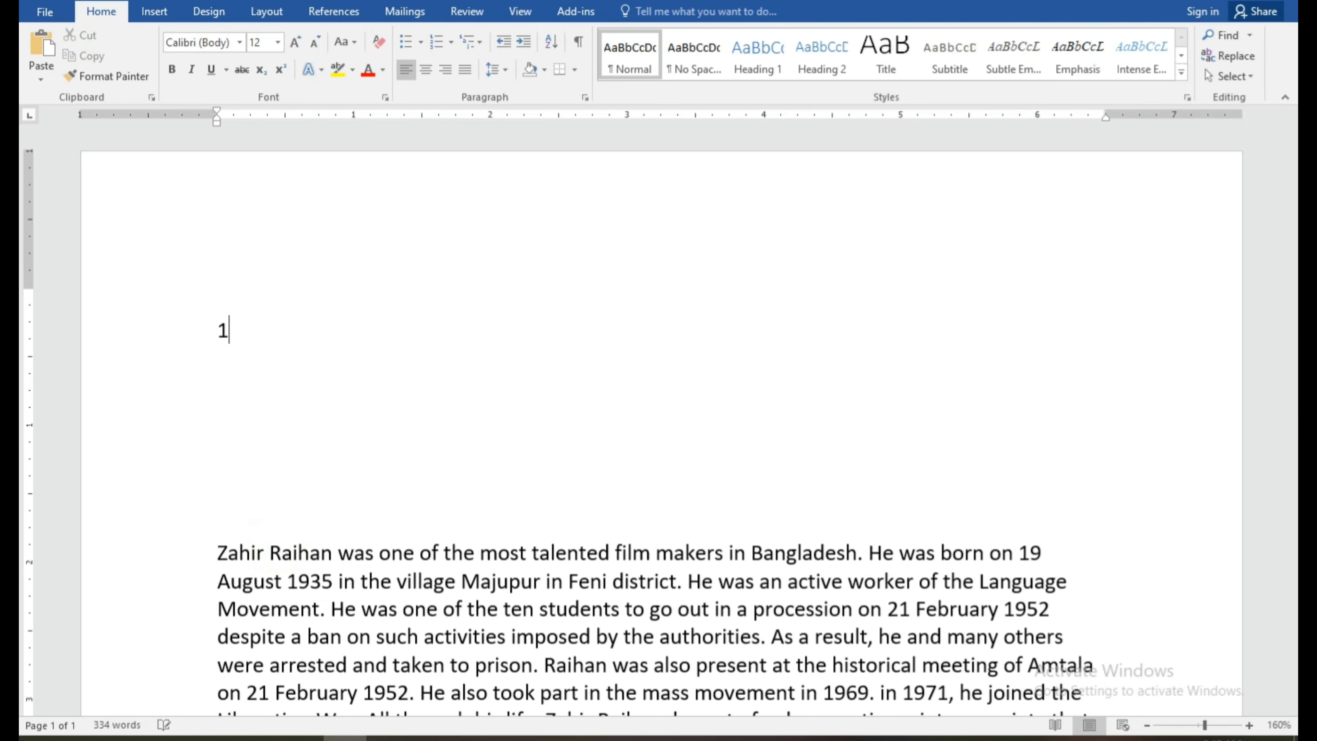
{"action": "key", "text": "Return"}
{"action": "type", "text": "2"}
{"action": "key", "text": "Return"}
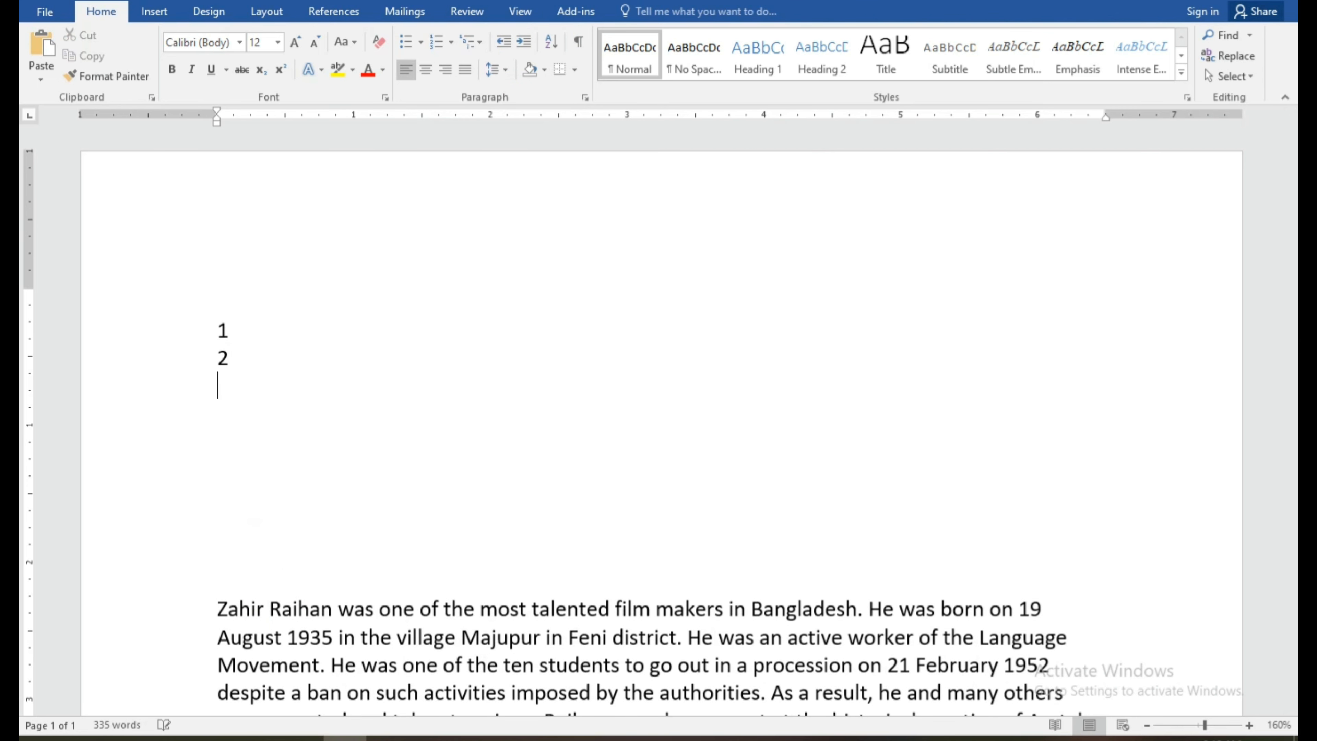
{"action": "type", "text": "4"}
{"action": "key", "text": "Return"}
{"action": "type", "text": "3"}
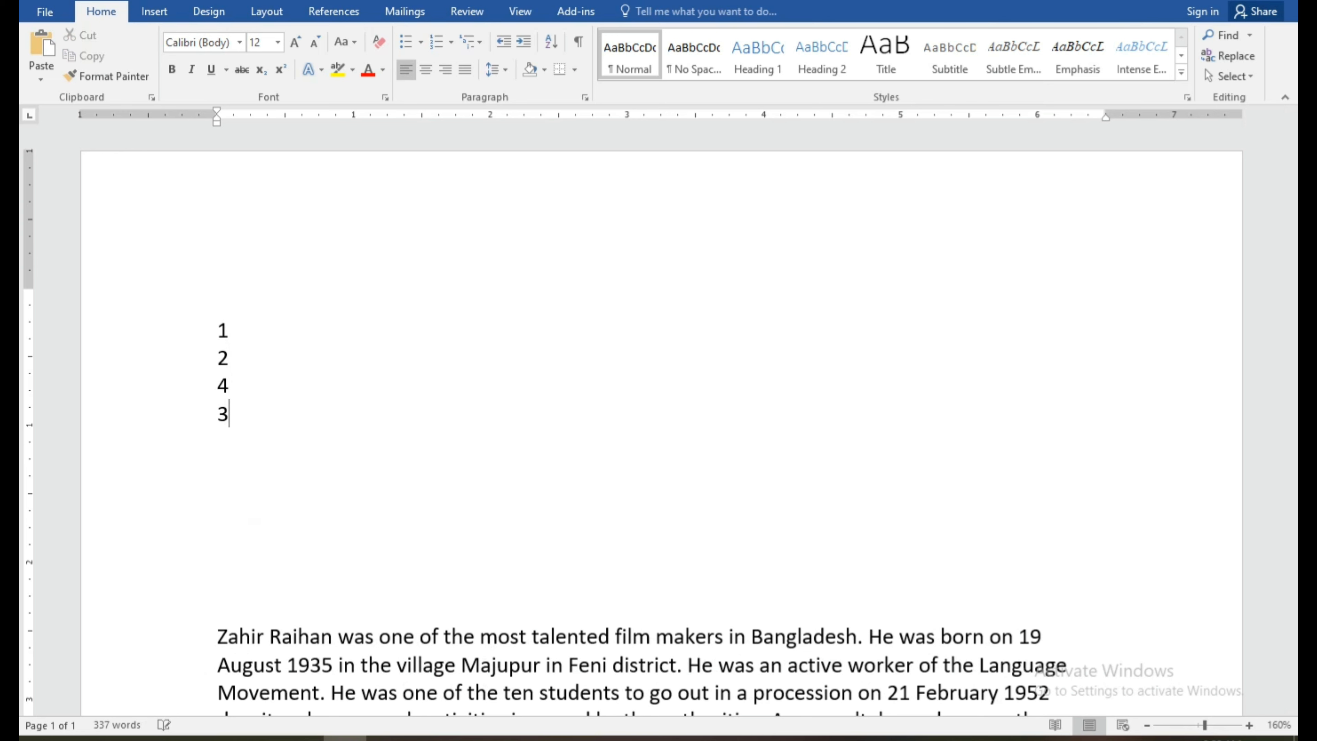
{"action": "key", "text": "Return"}
{"action": "type", "text": "5"}
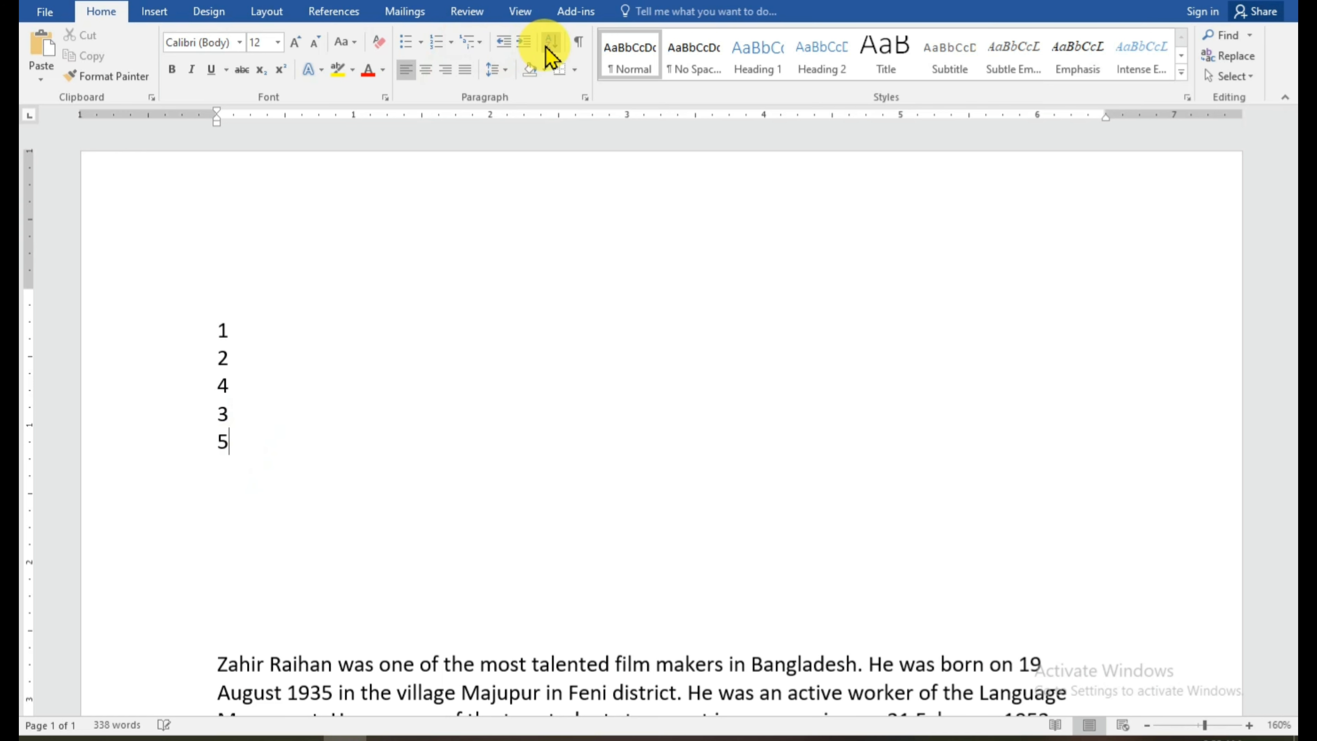
Sort the five number lines in ascending order as numbers, with no header row
{"action": "left_click", "coordinate": [214, 318]}
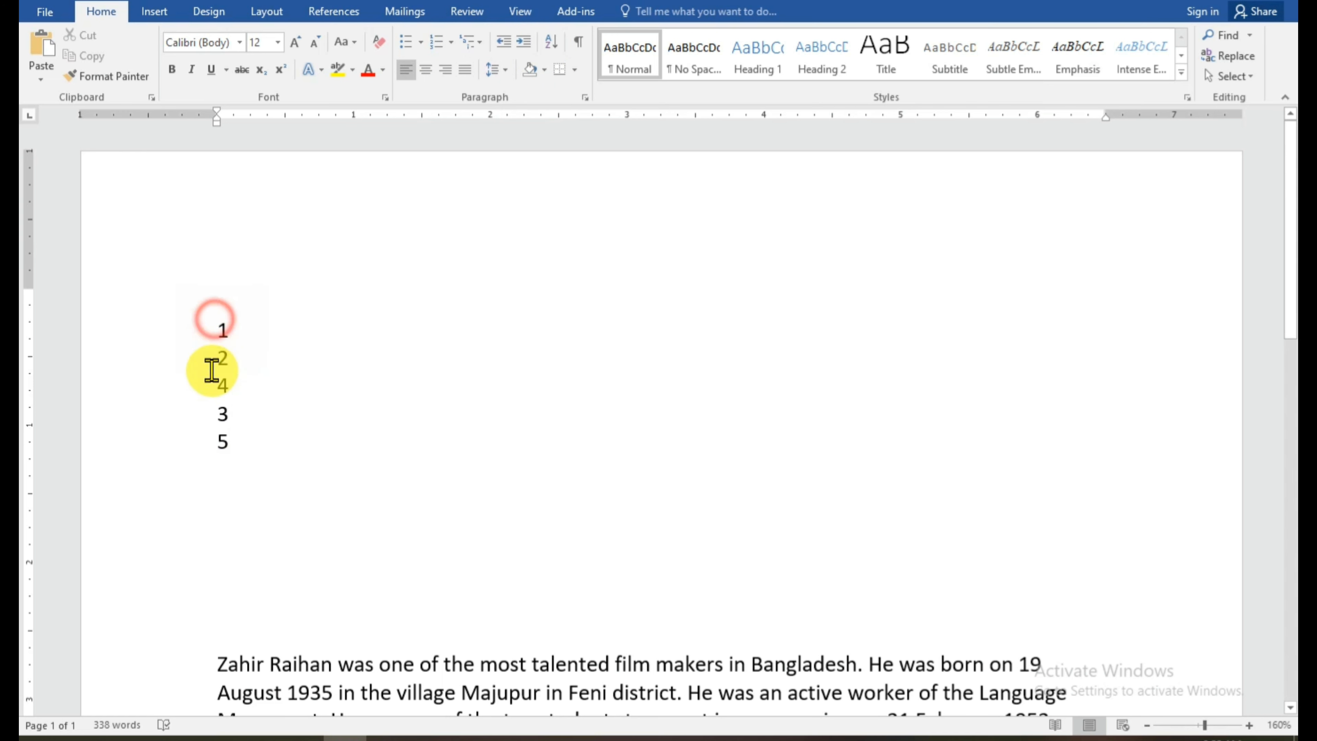
{"action": "left_click_drag", "start_coordinate": [211, 369], "coordinate": [214, 485]}
{"action": "left_click", "coordinate": [234, 531]}
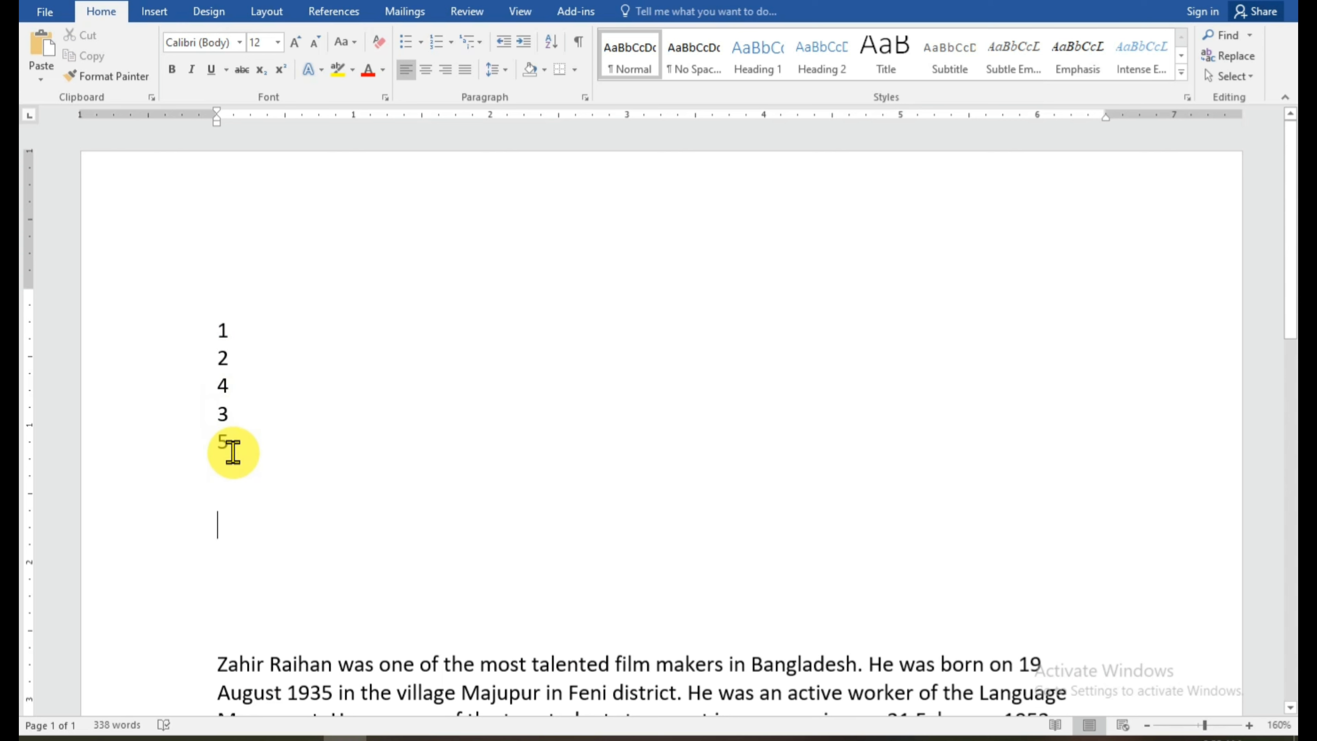
{"action": "left_click_drag", "start_coordinate": [233, 445], "coordinate": [212, 332]}
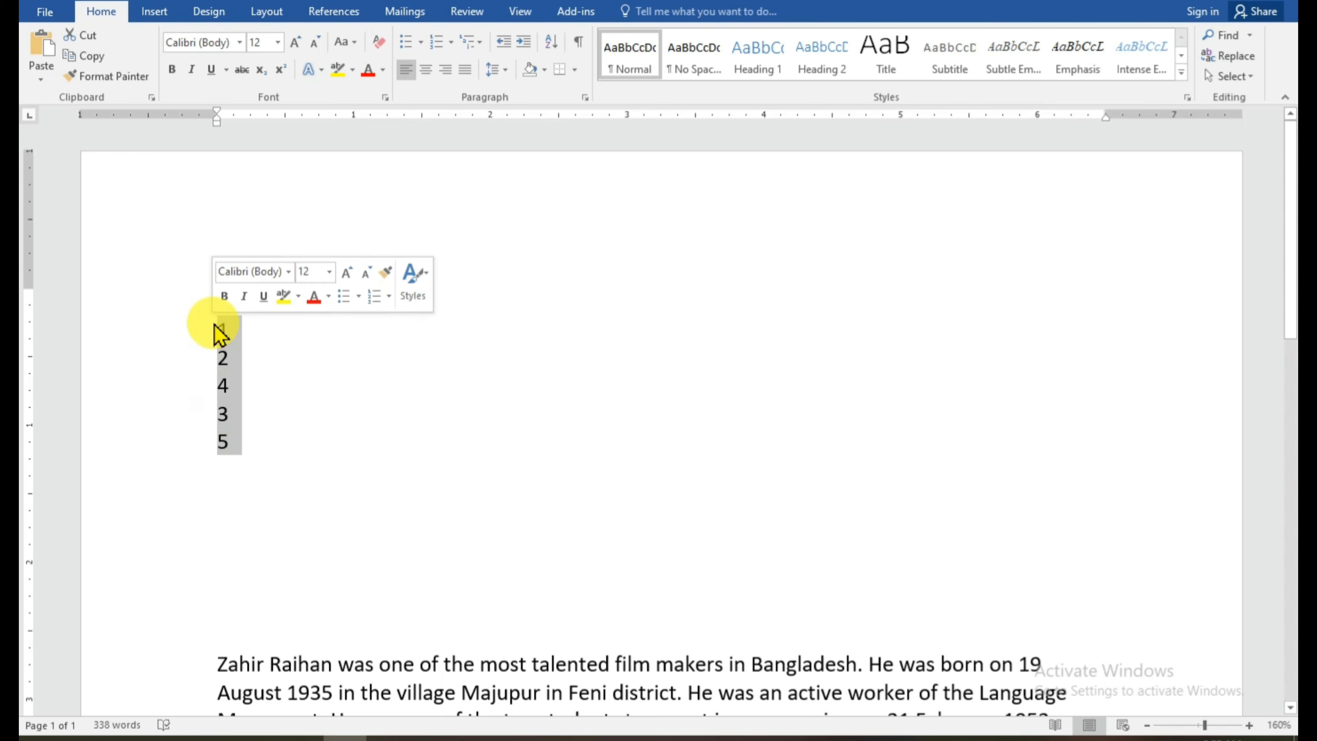
{"action": "left_click", "coordinate": [552, 42]}
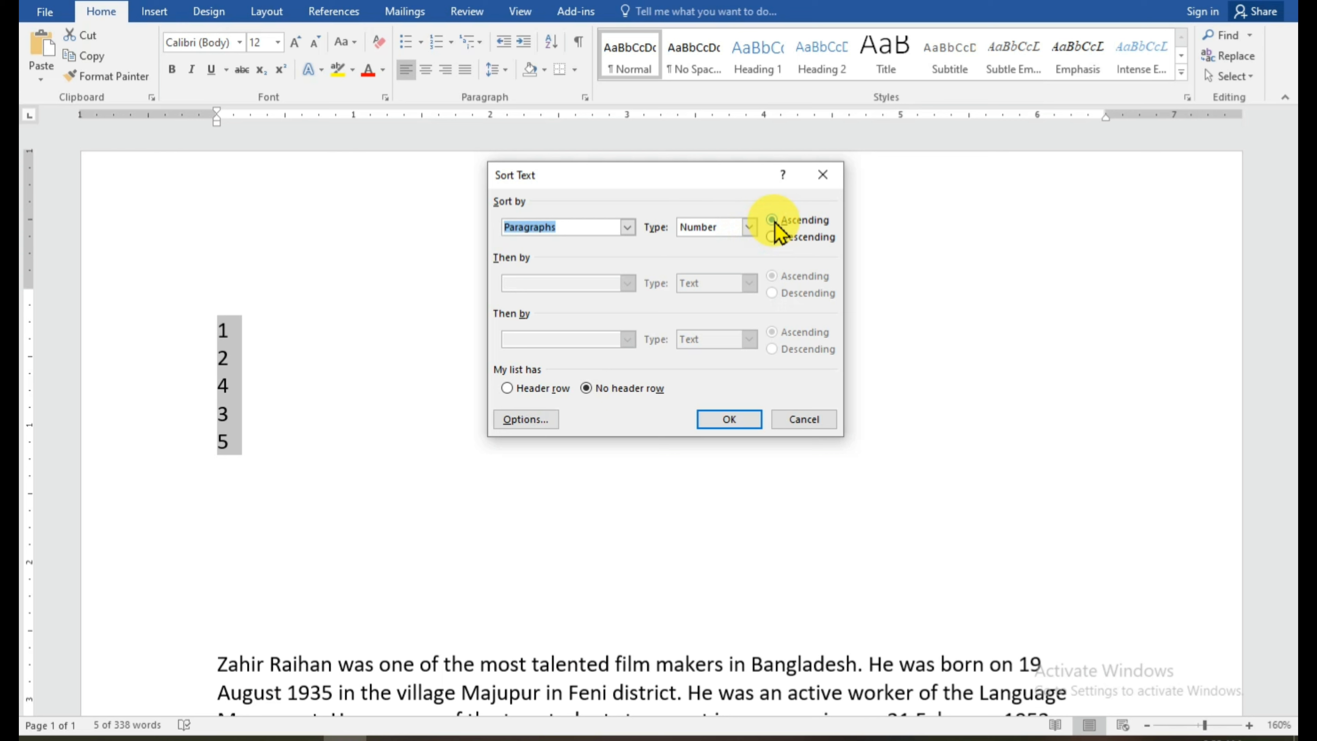
{"action": "left_click", "coordinate": [706, 422]}
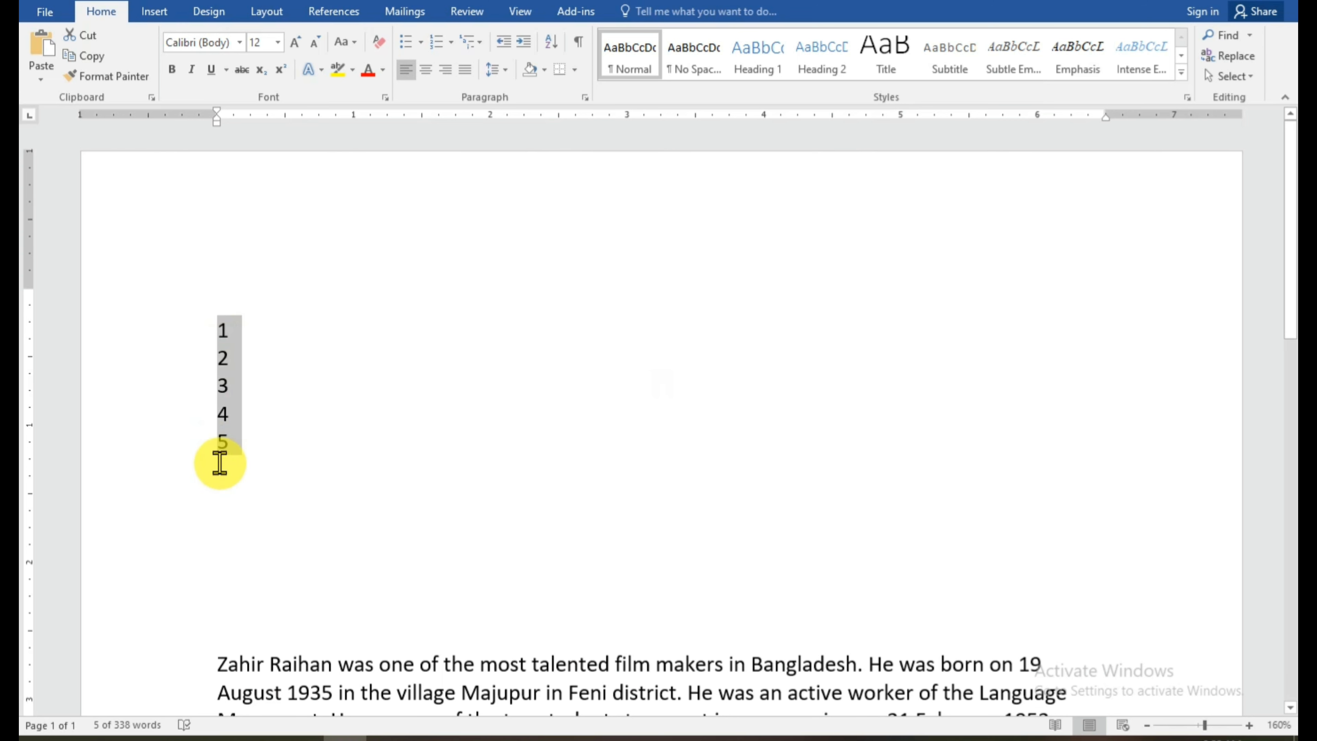
Sort the five number lines in descending order
{"action": "left_click", "coordinate": [550, 41]}
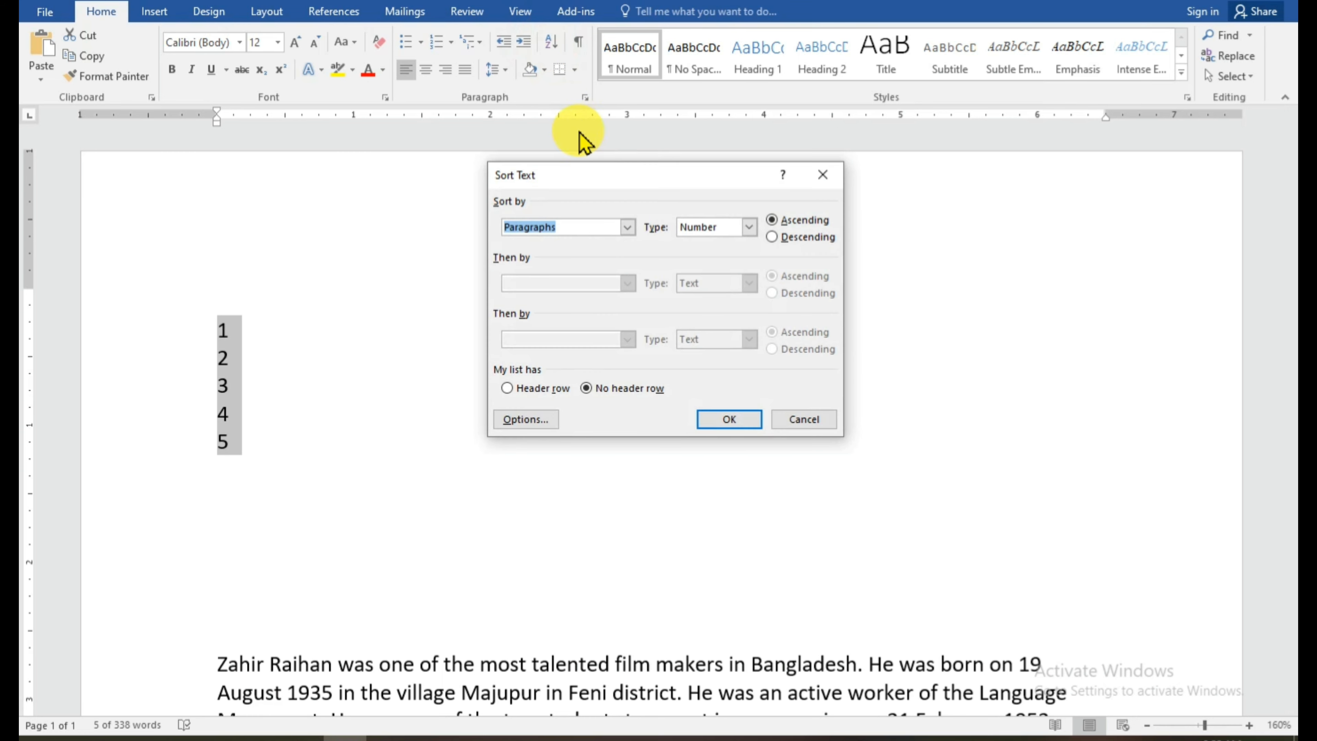
{"action": "left_click", "coordinate": [773, 237]}
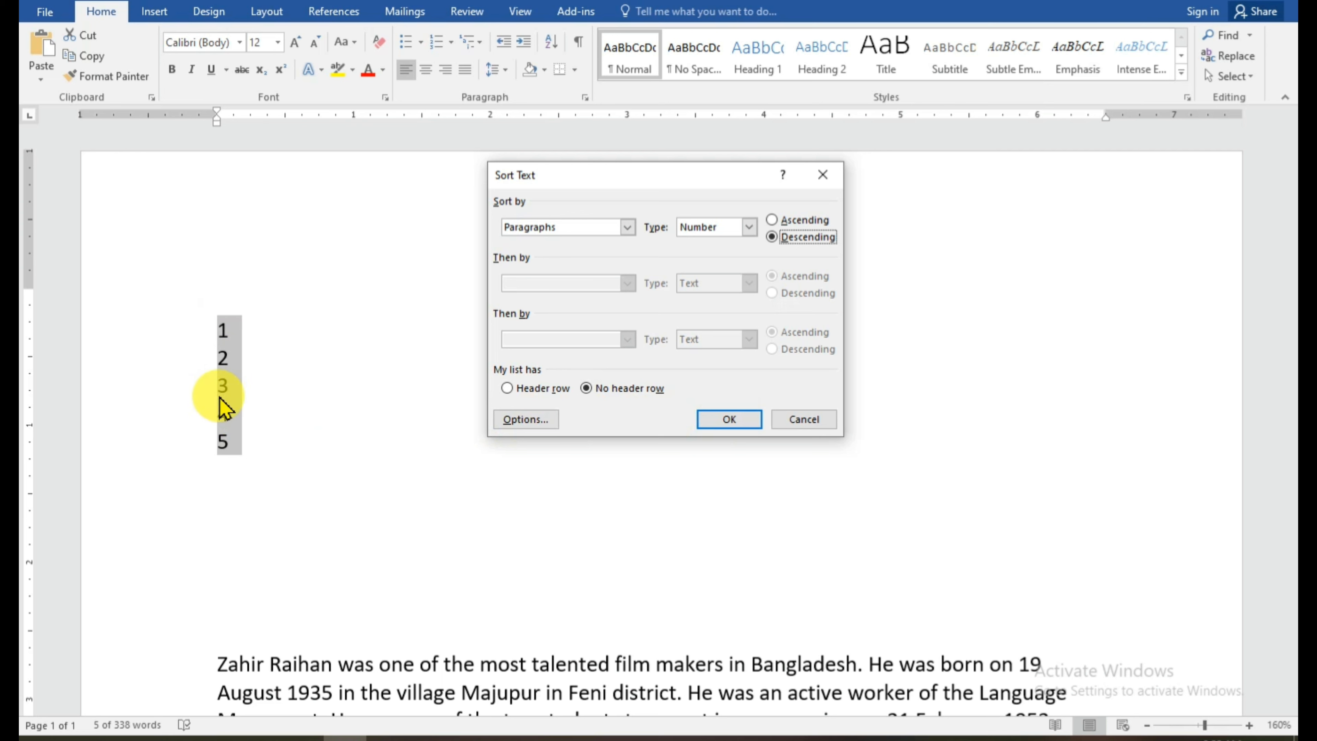
{"action": "left_click", "coordinate": [720, 421]}
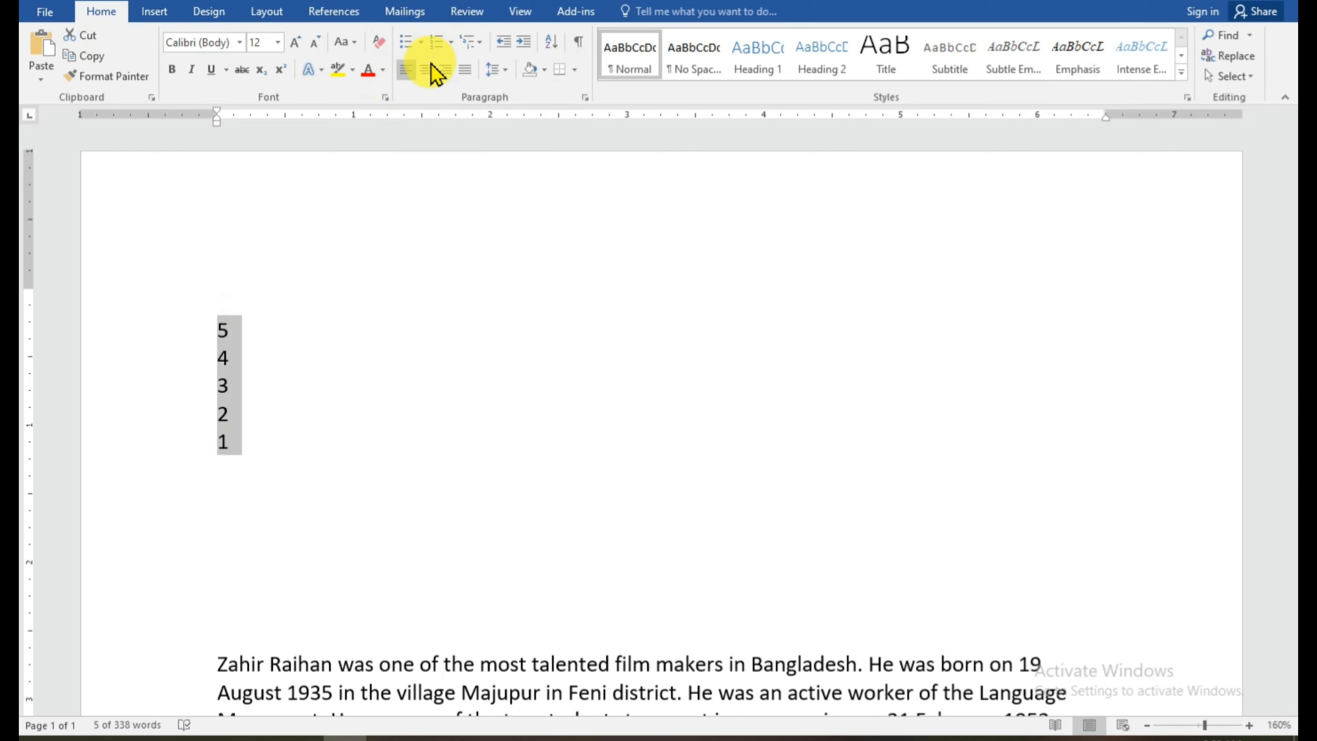
Right-align the five number lines, and return them to left alignment
{"action": "left_click", "coordinate": [443, 69]}
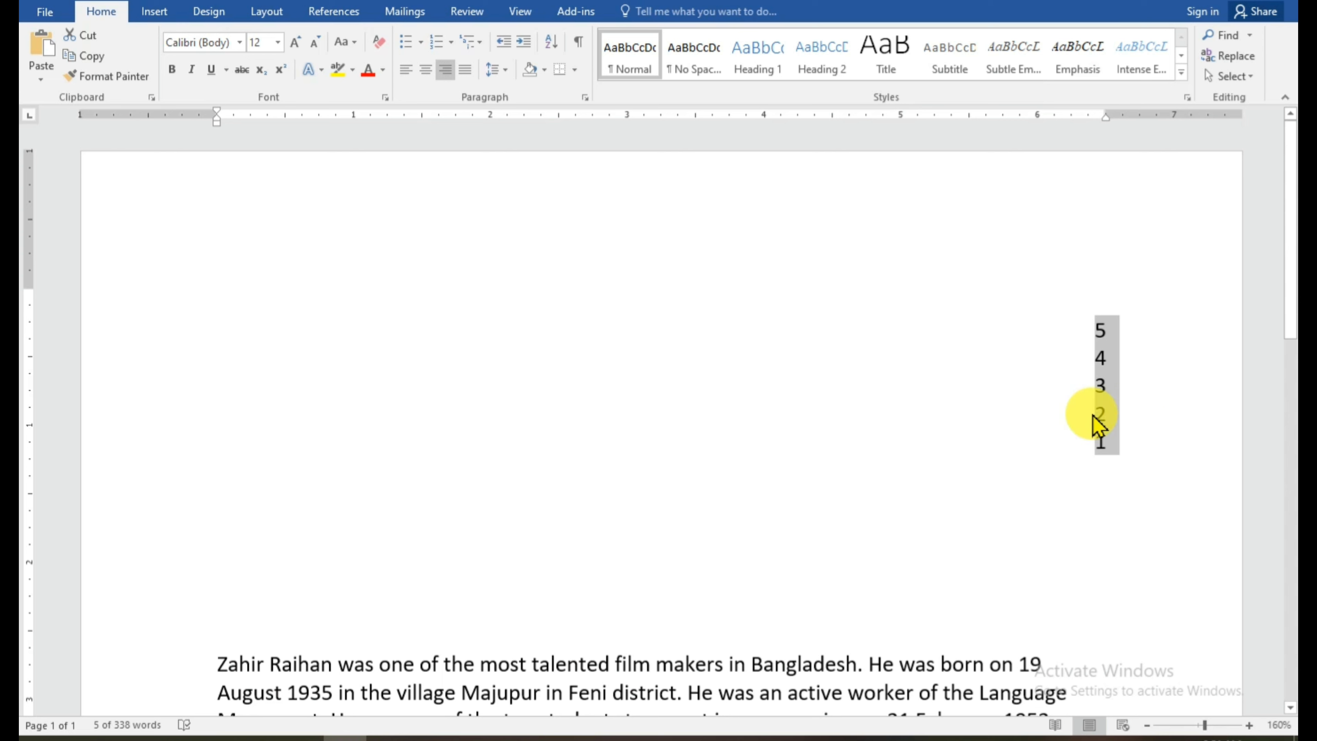
{"action": "left_click", "coordinate": [408, 74]}
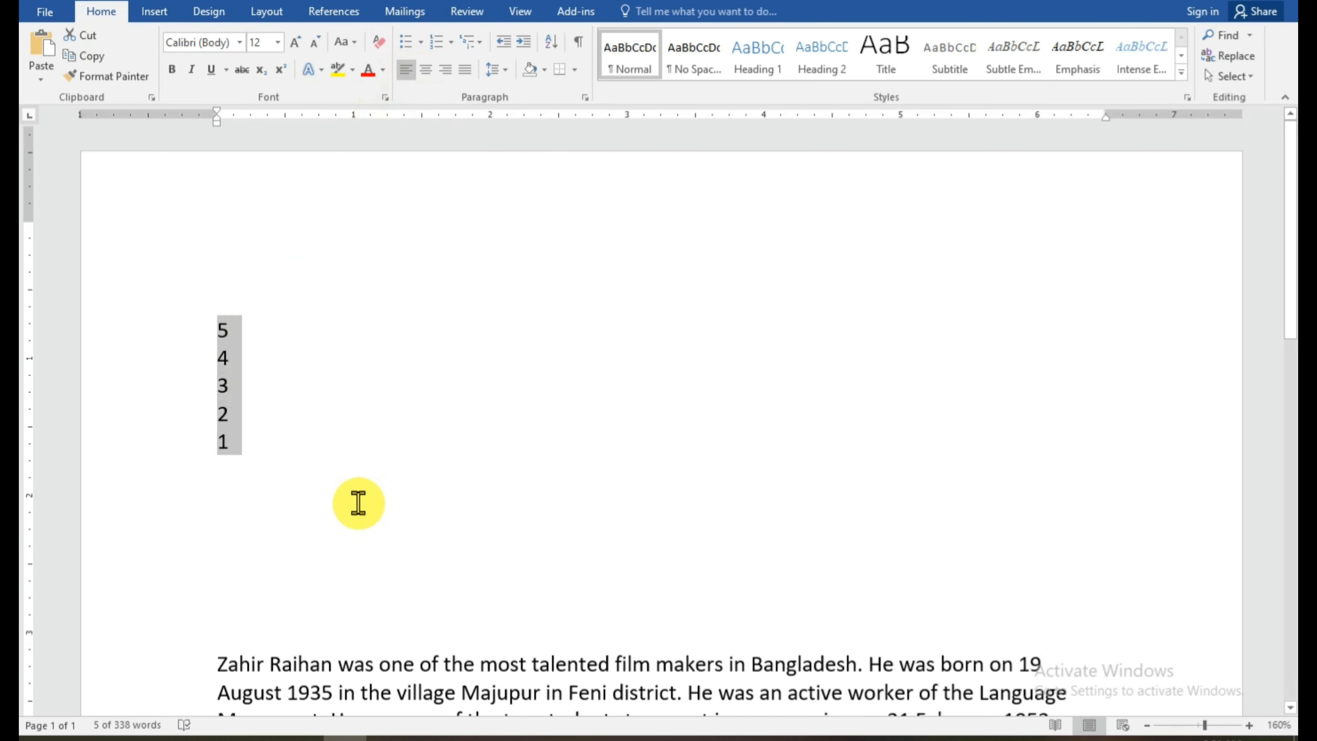
Split the paragraph after its opening two-word name, and centre the name on its own line
{"action": "scroll", "coordinate": [356, 513], "scroll_direction": "down", "scroll_amount": 3}
{"action": "left_click", "coordinate": [335, 466]}
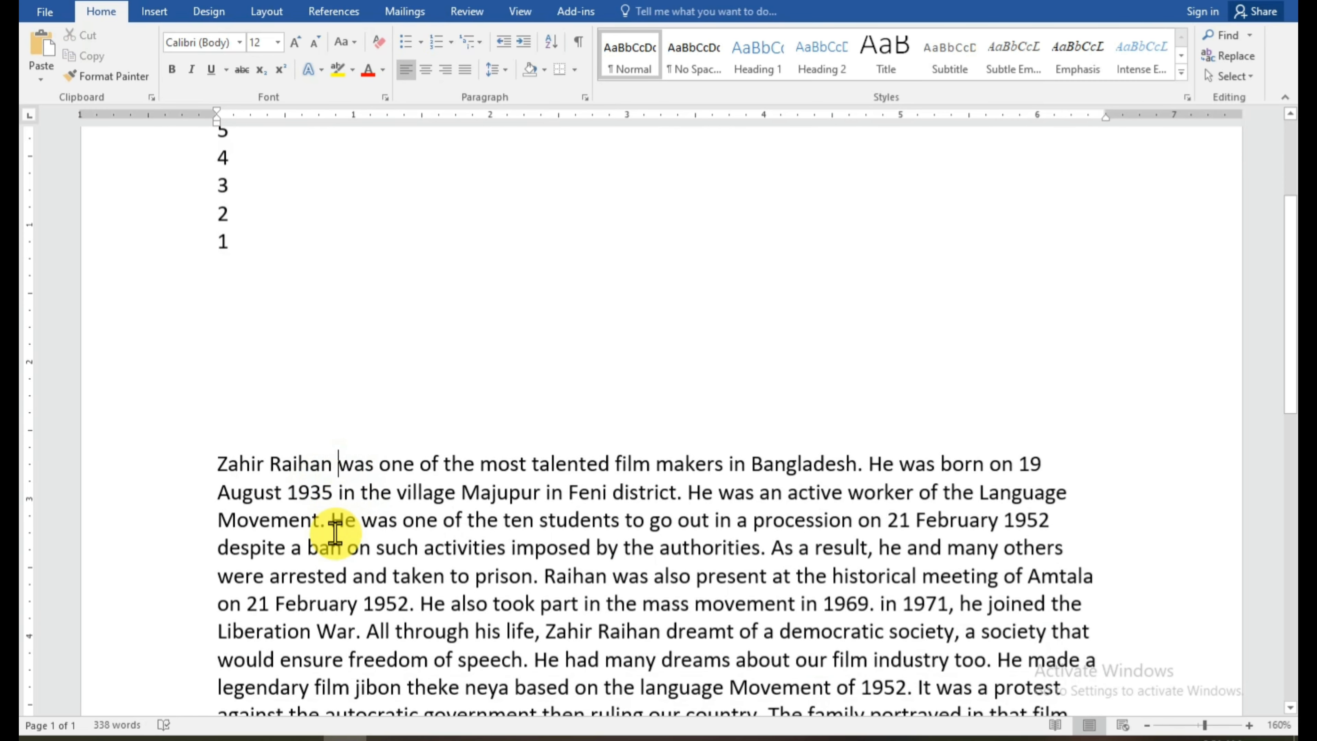
{"action": "key", "text": "Return"}
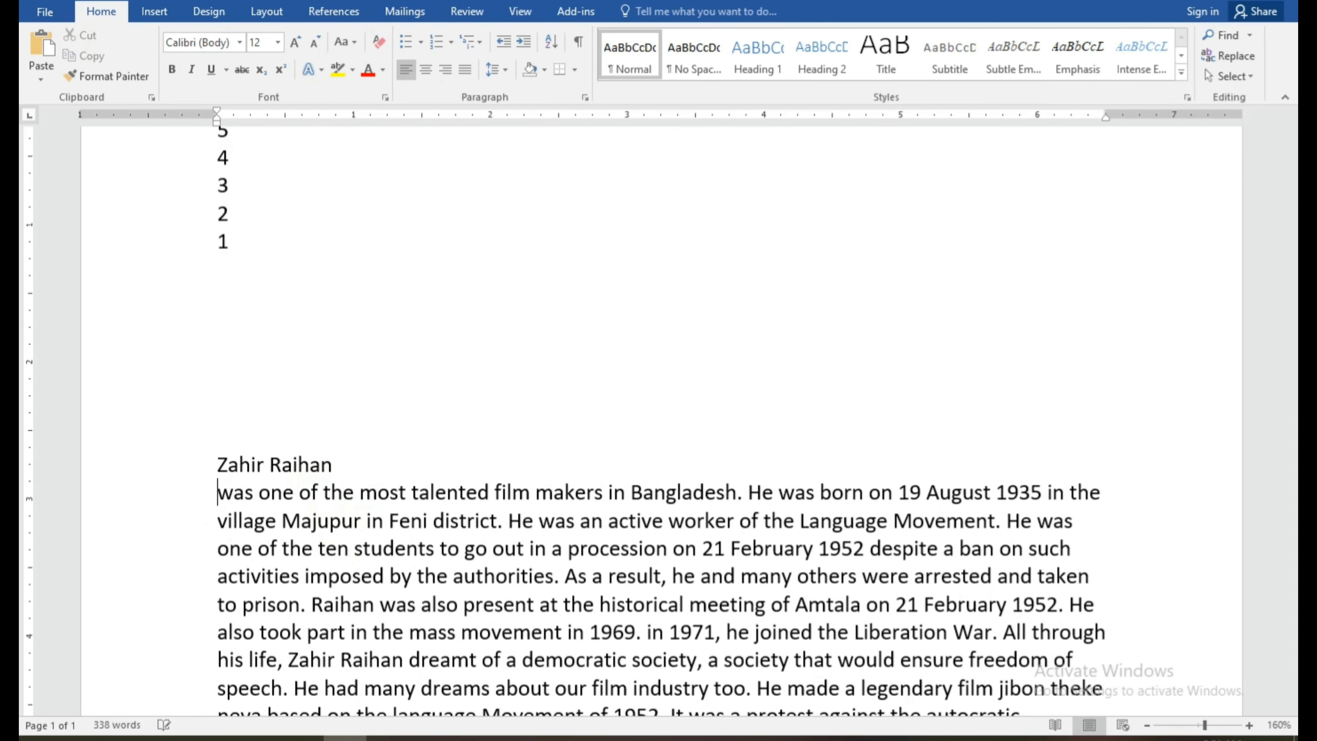
{"action": "double_click", "coordinate": [355, 463]}
{"action": "left_click", "coordinate": [221, 465], "text": "shift"}
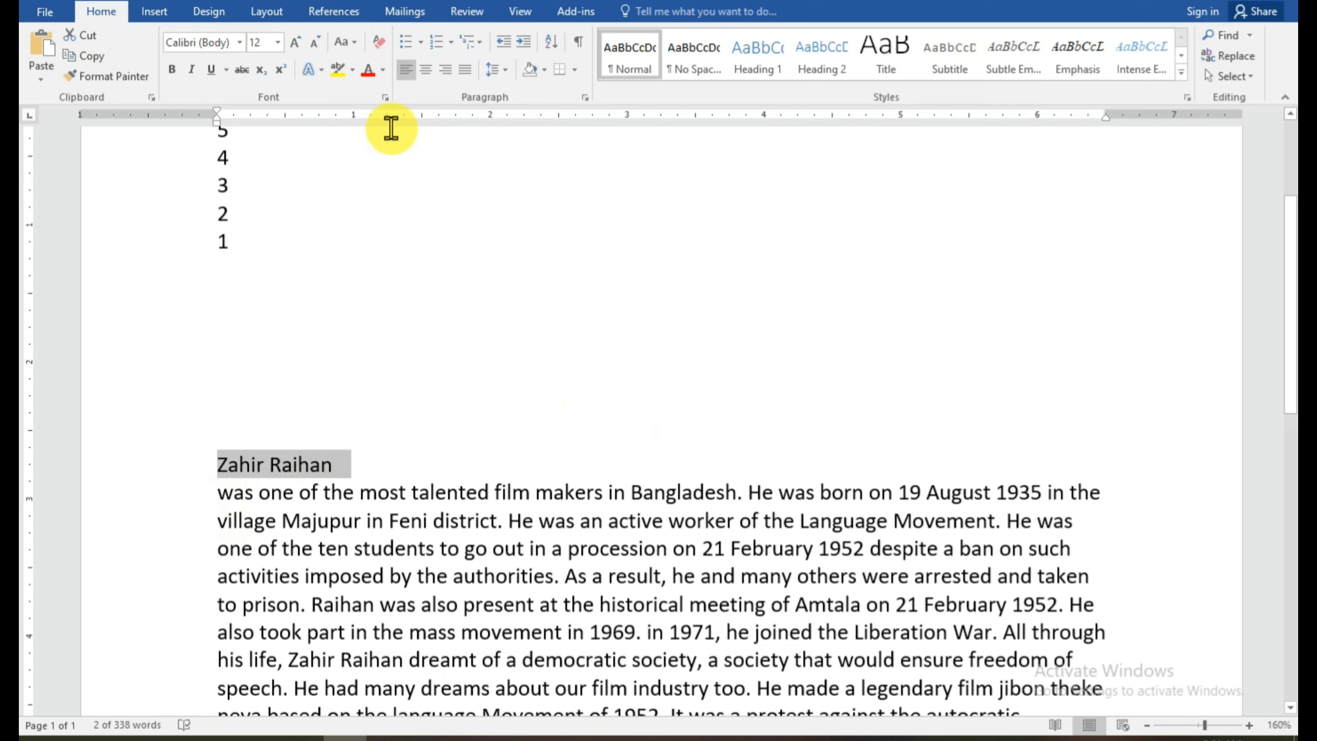
{"action": "left_click", "coordinate": [426, 76]}
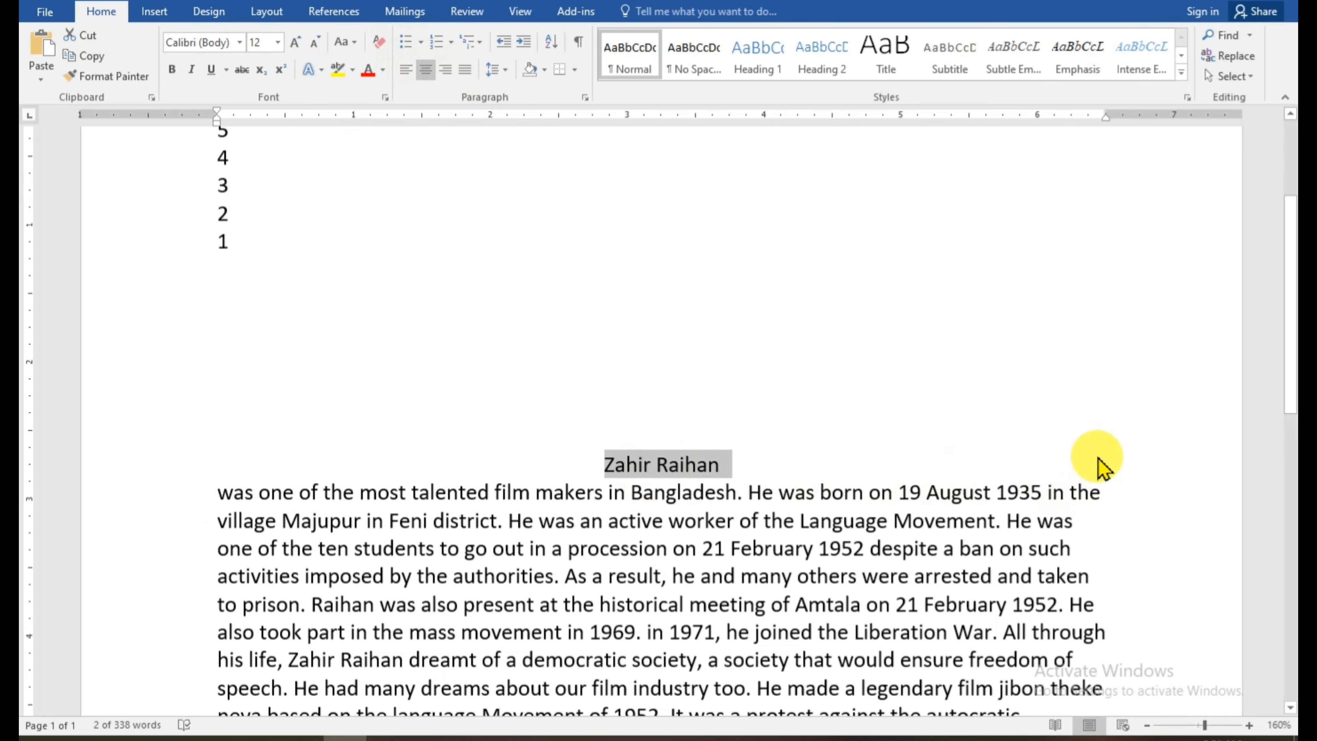
Align the name line above the paragraph right, left, centred and right again
{"action": "left_click", "coordinate": [445, 69]}
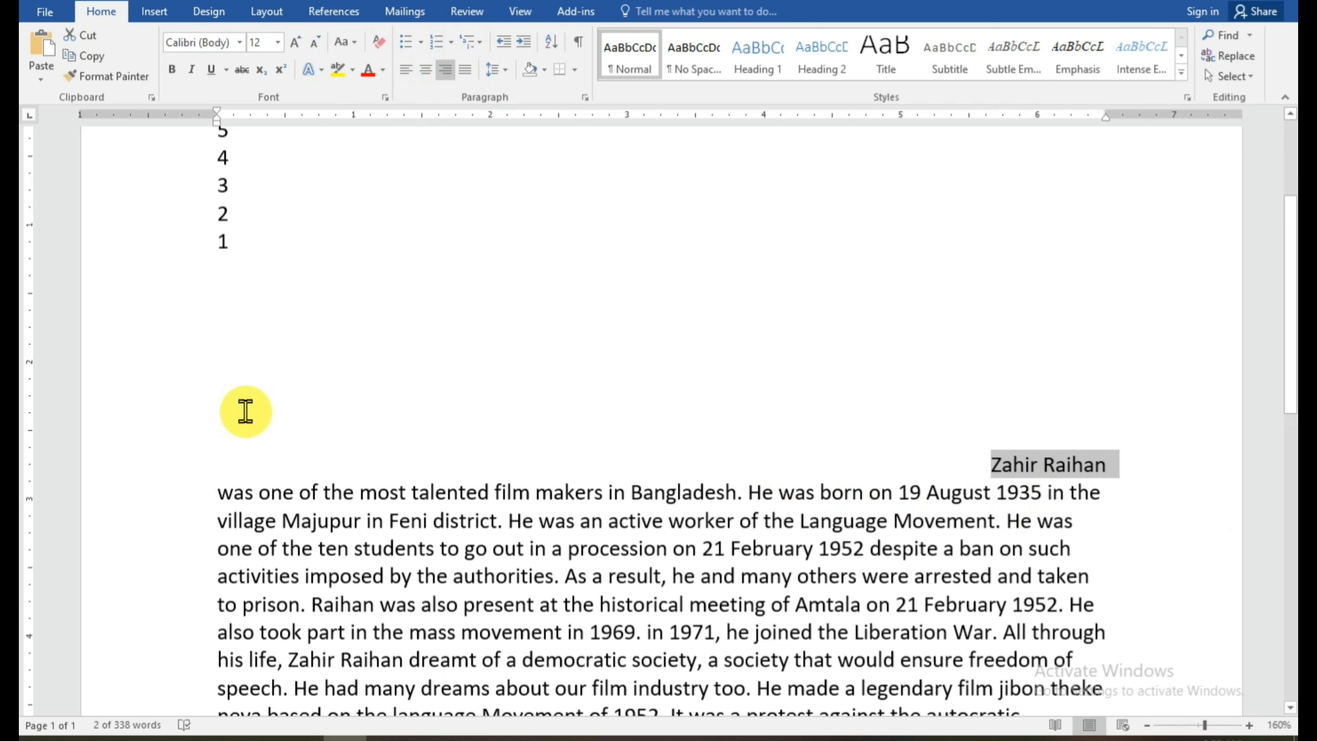
{"action": "key", "text": "ctrl+l"}
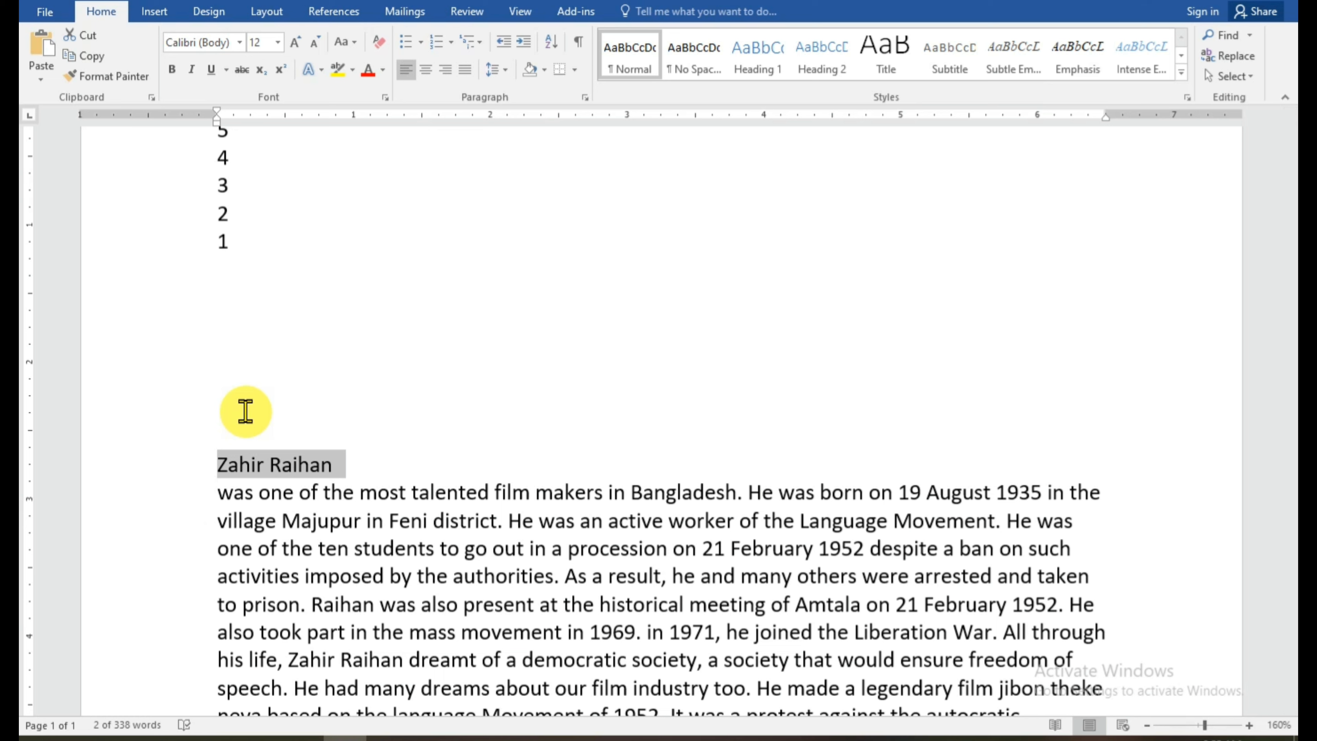
{"action": "key", "text": "ctrl+e"}
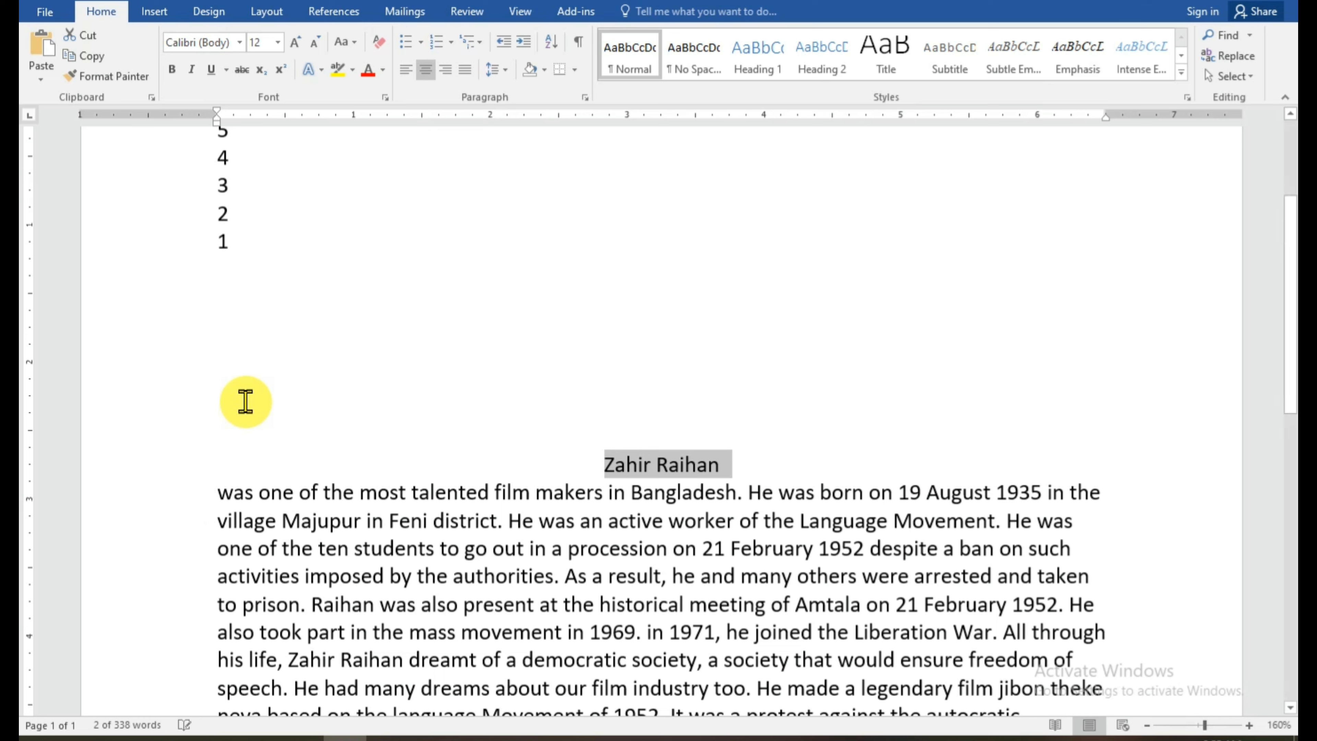
{"action": "key", "text": "ctrl+r"}
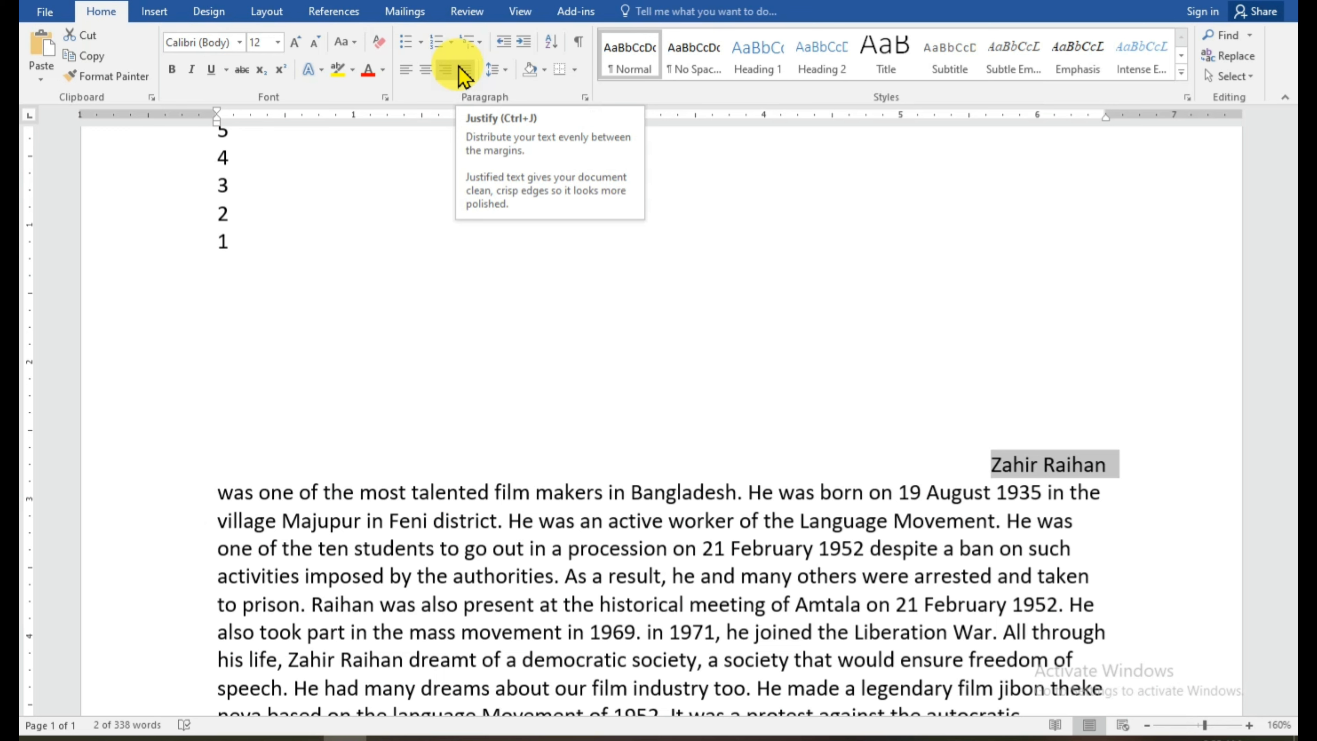
Justify the whole body paragraph below the name line
{"action": "scroll", "coordinate": [673, 484], "scroll_direction": "down", "scroll_amount": 2}
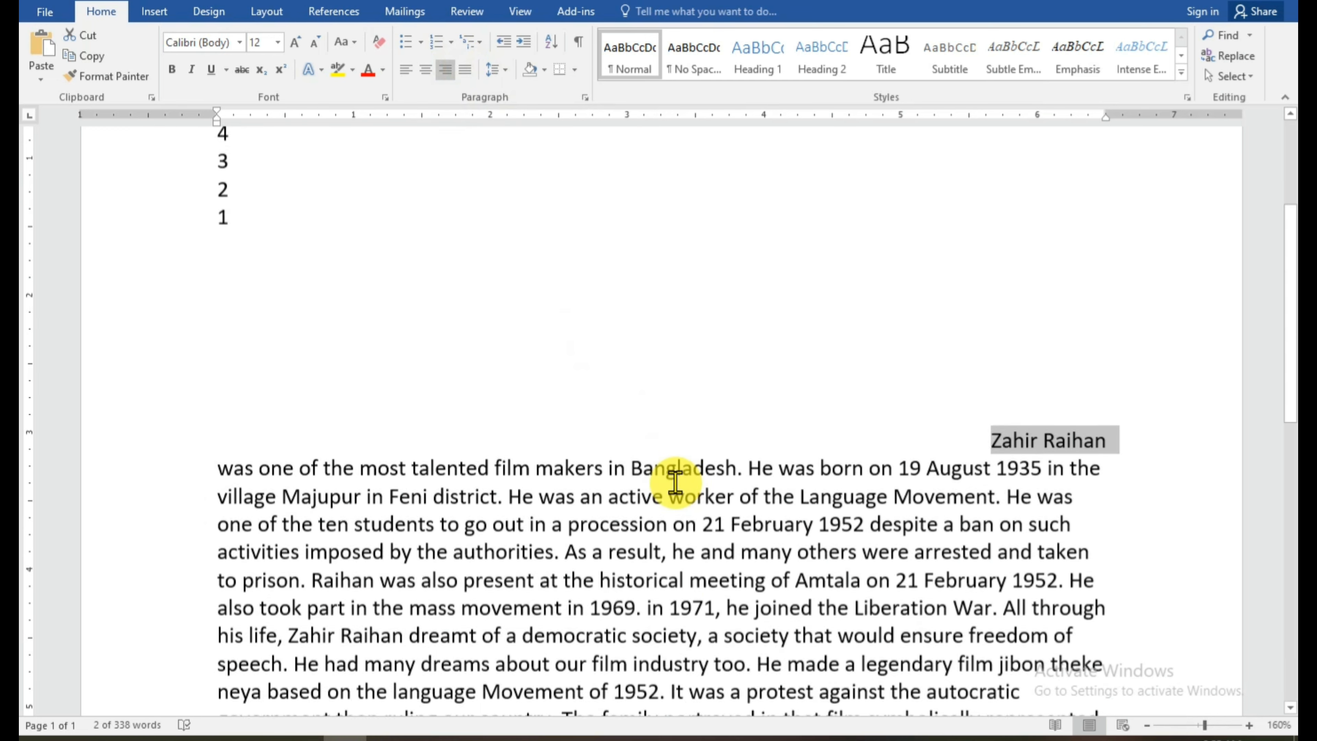
{"action": "scroll", "coordinate": [674, 483], "scroll_direction": "down", "scroll_amount": 1}
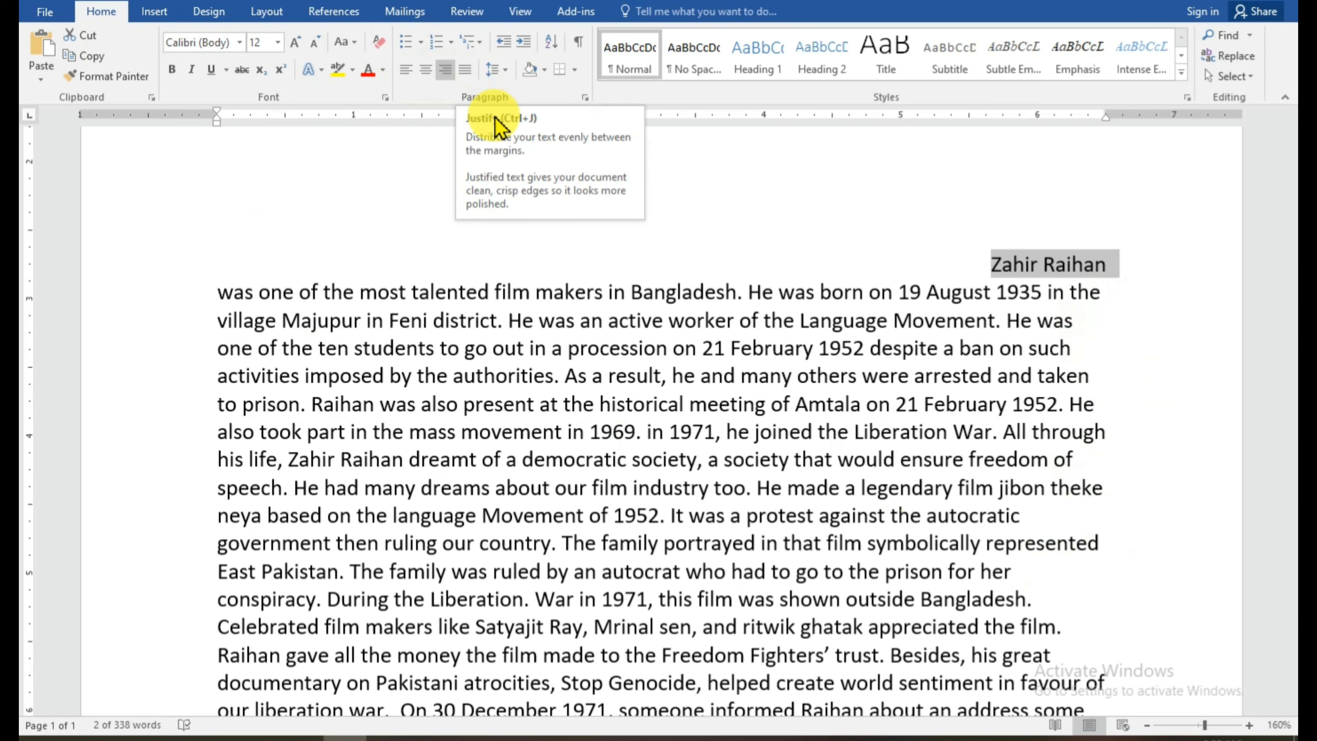
{"action": "scroll", "coordinate": [892, 429], "scroll_direction": "down", "scroll_amount": 1}
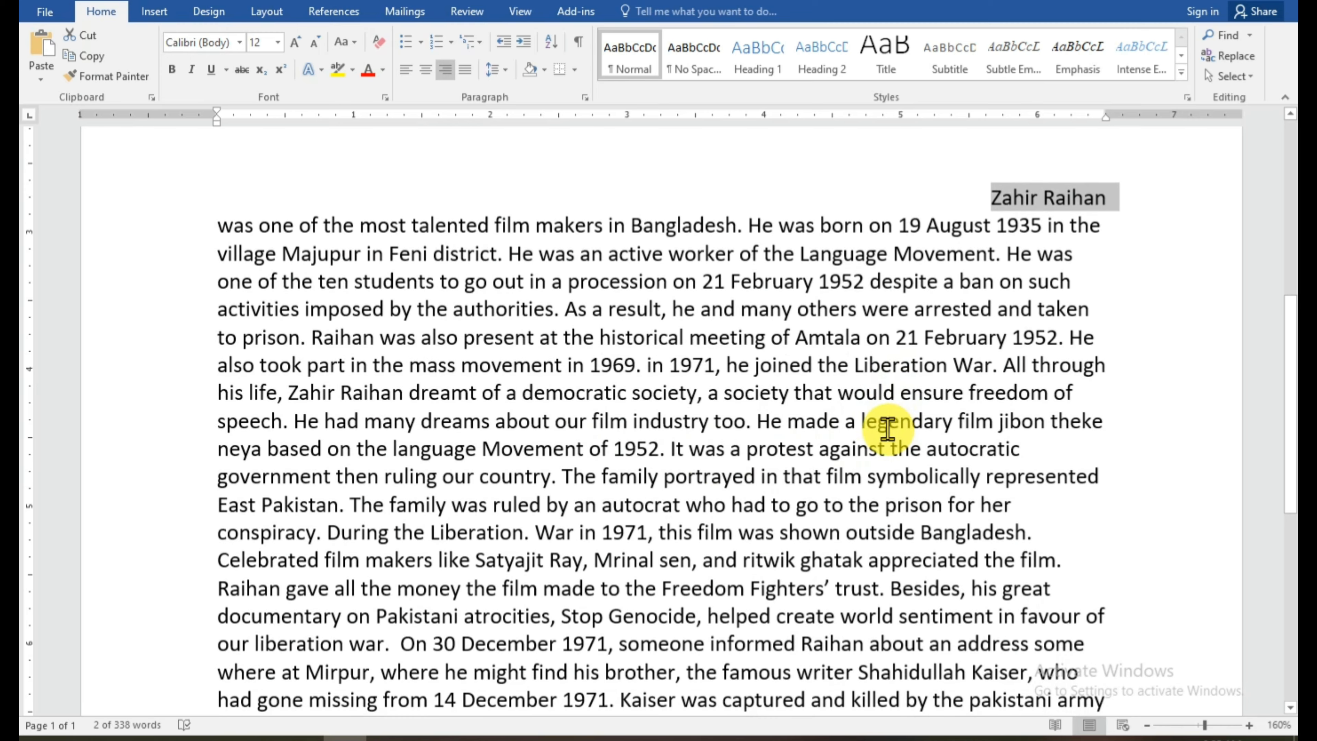
{"action": "left_click_drag", "start_coordinate": [218, 225], "coordinate": [1081, 627]}
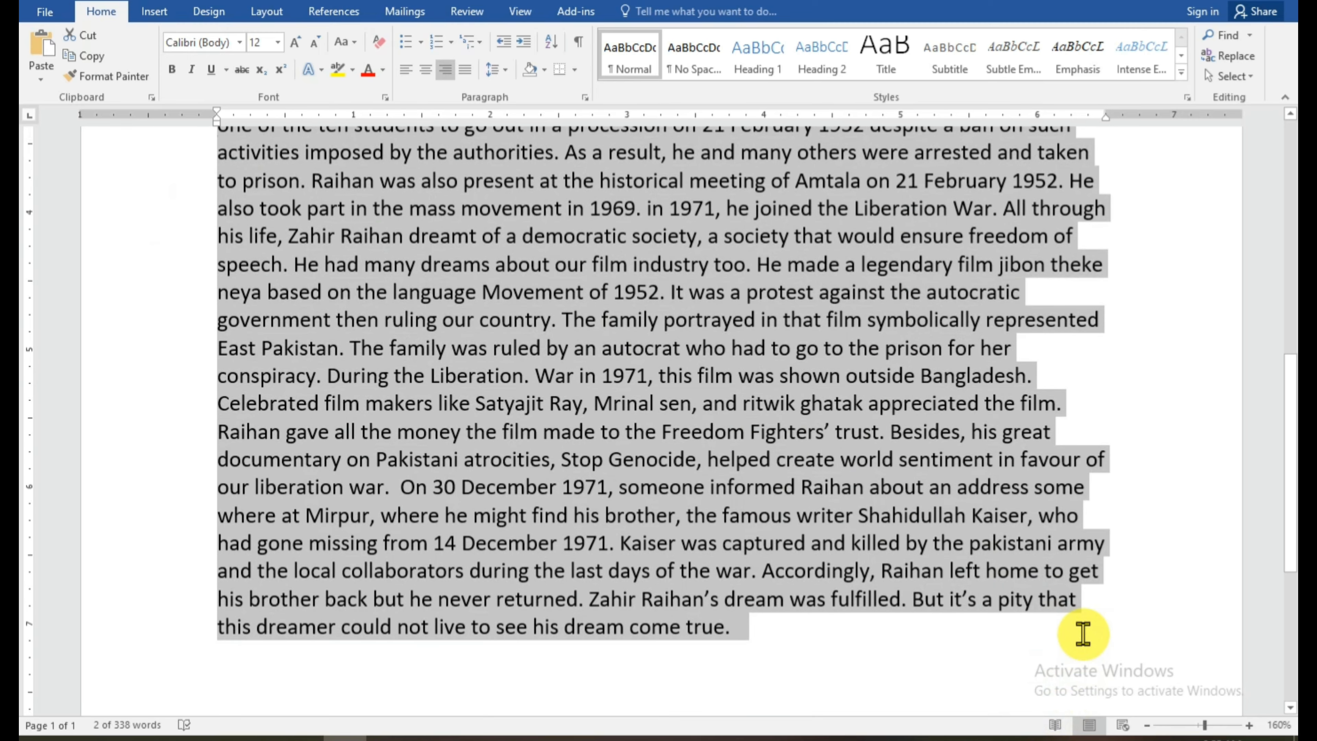
{"action": "left_click", "coordinate": [465, 70]}
{"action": "scroll", "coordinate": [772, 425], "scroll_direction": "up", "scroll_amount": 1}
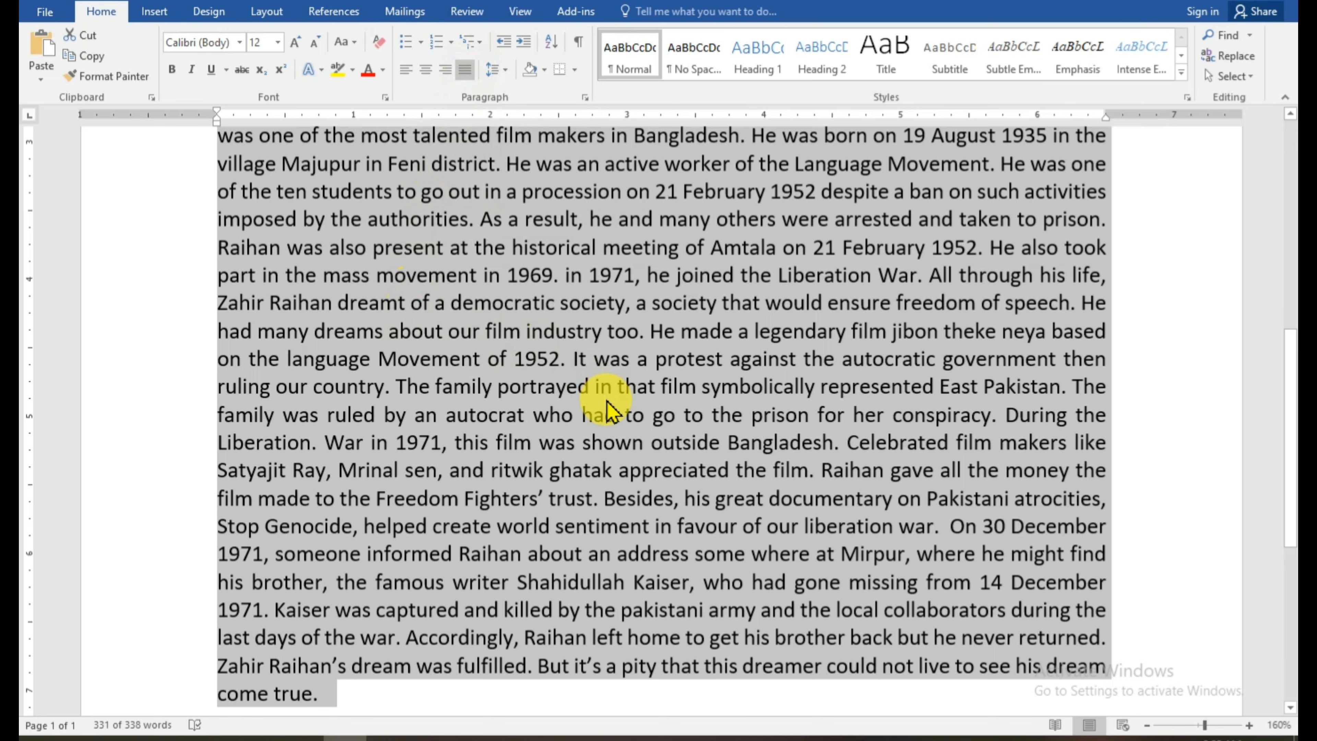
{"action": "scroll", "coordinate": [609, 410], "scroll_direction": "up", "scroll_amount": 3}
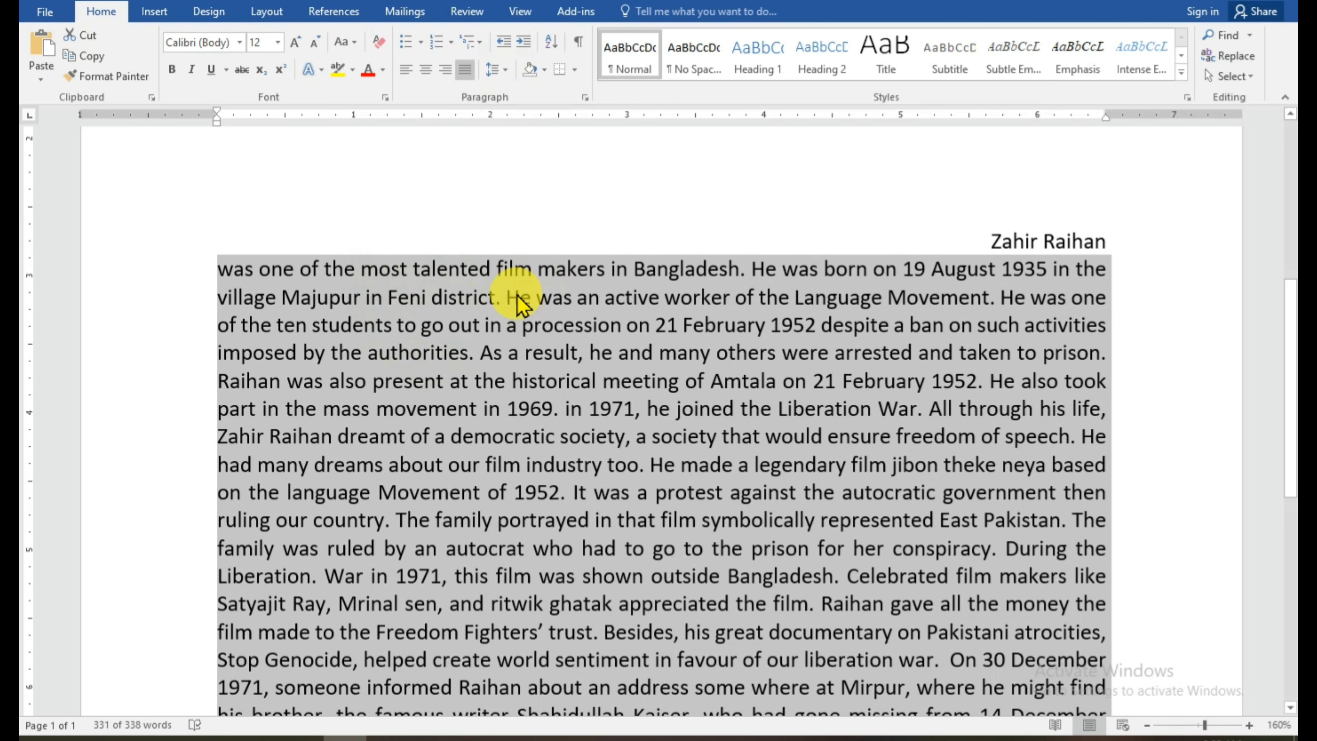
Set the body paragraph's line spacing to Multiple at .9
{"action": "left_click", "coordinate": [504, 74]}
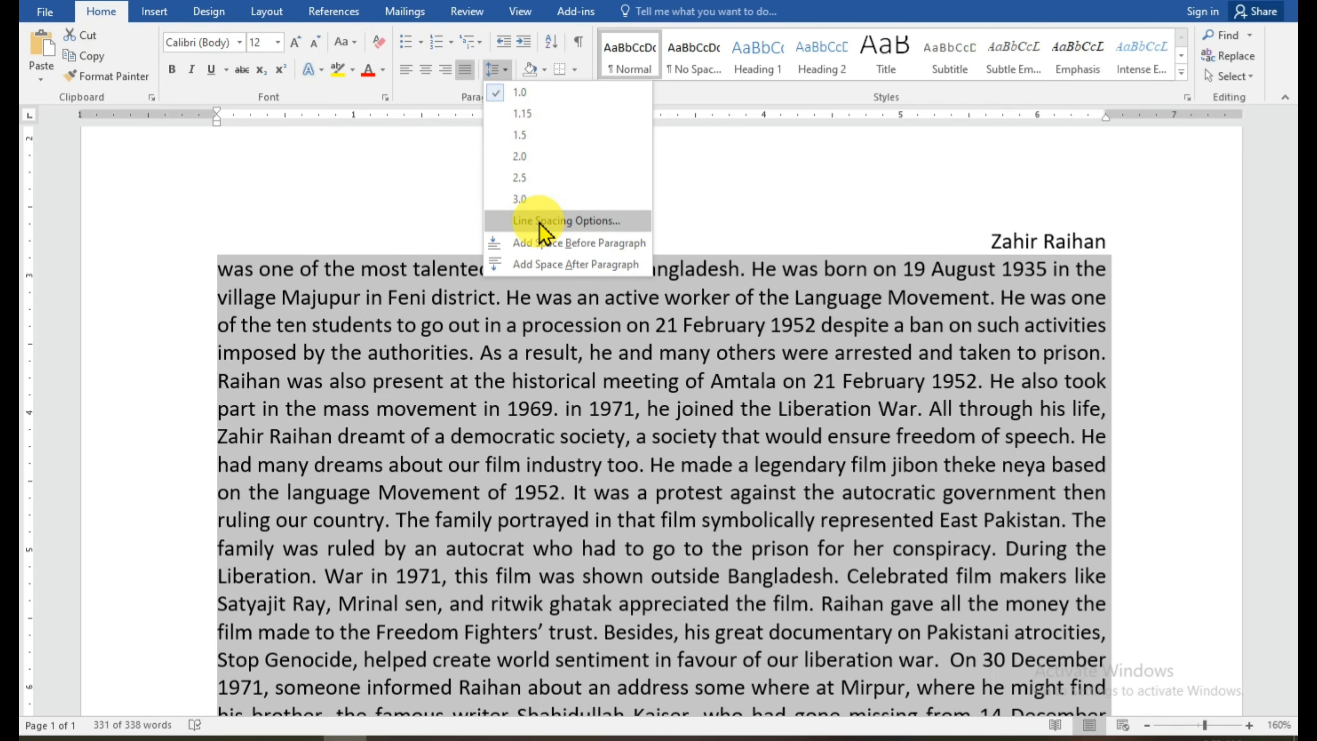
{"action": "left_click", "coordinate": [539, 222]}
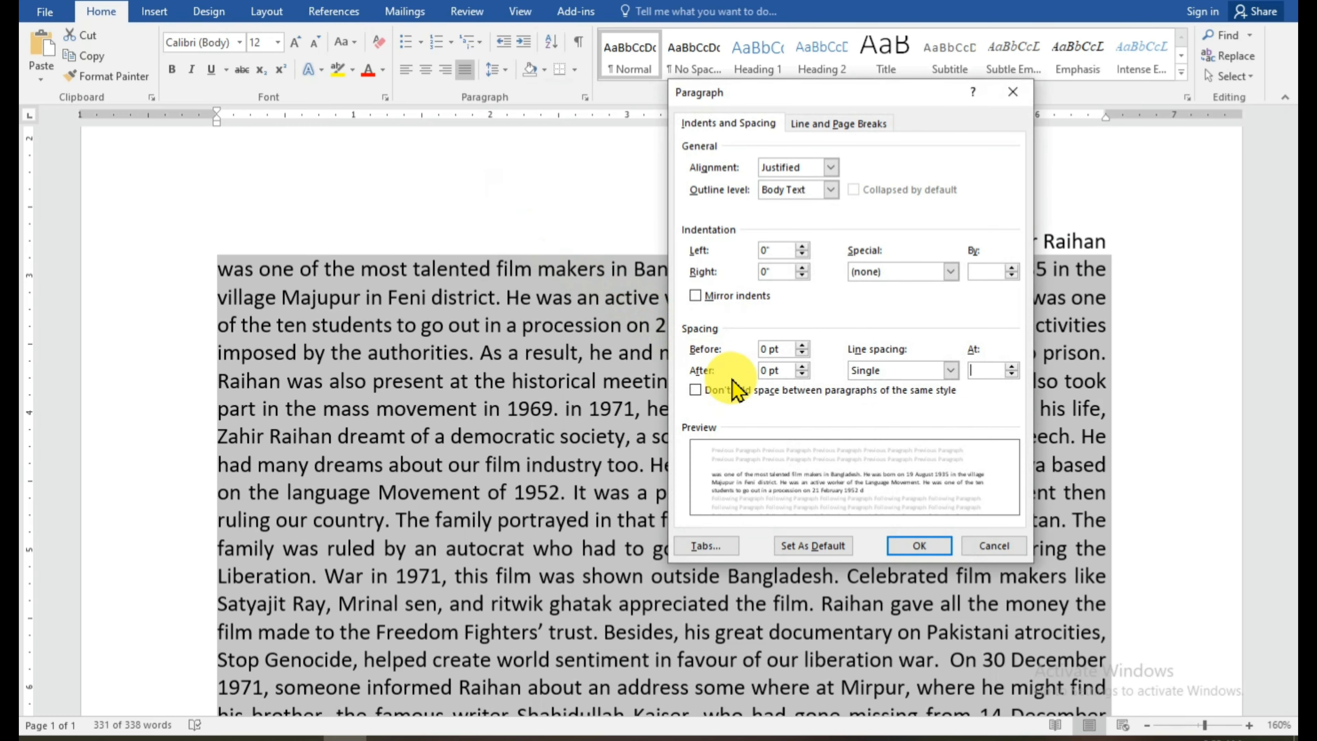
{"action": "left_click", "coordinate": [773, 370]}
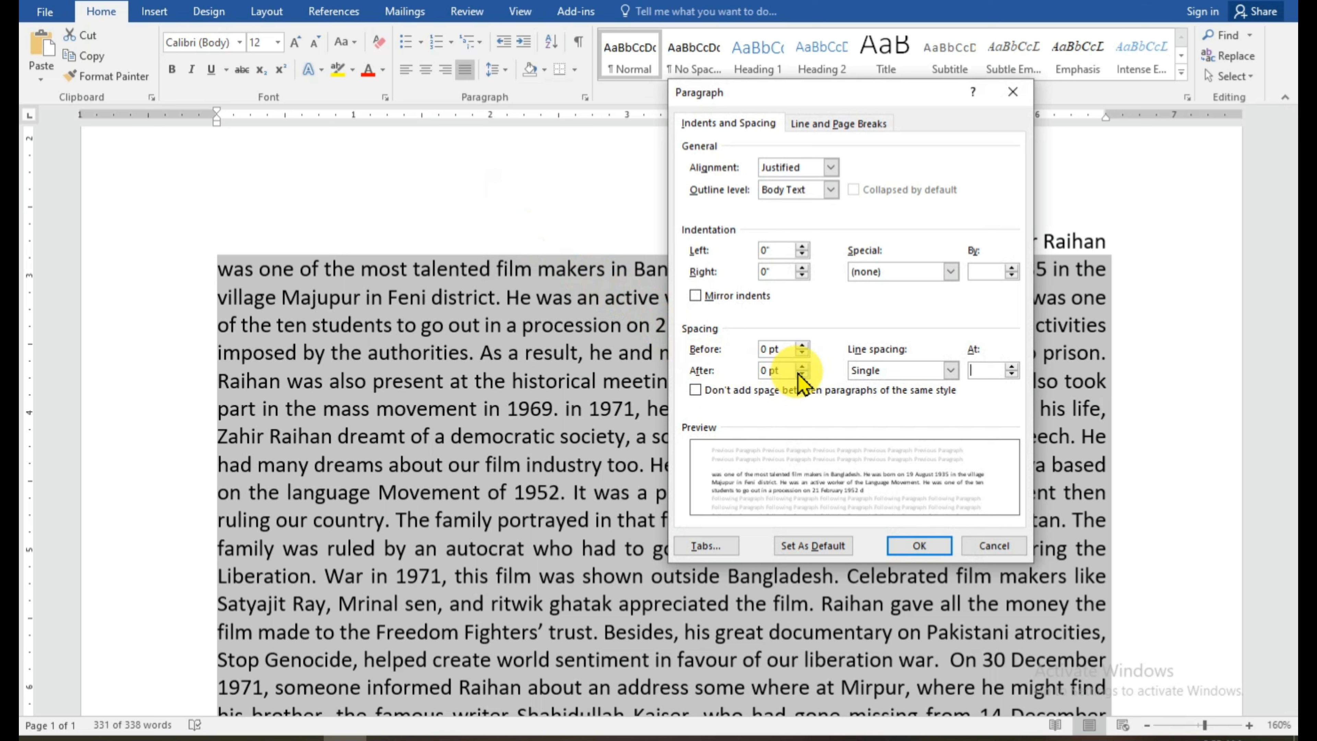
{"action": "left_click", "coordinate": [974, 371]}
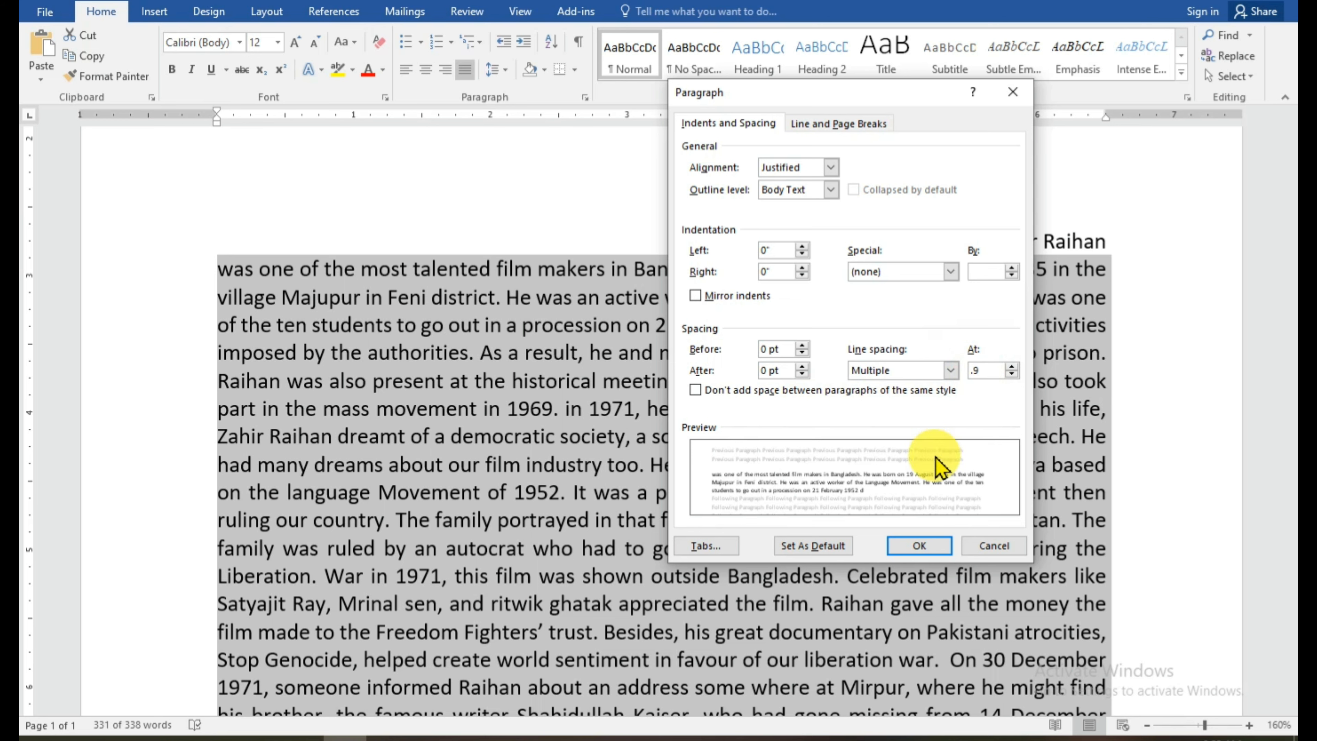
{"action": "left_click", "coordinate": [920, 545]}
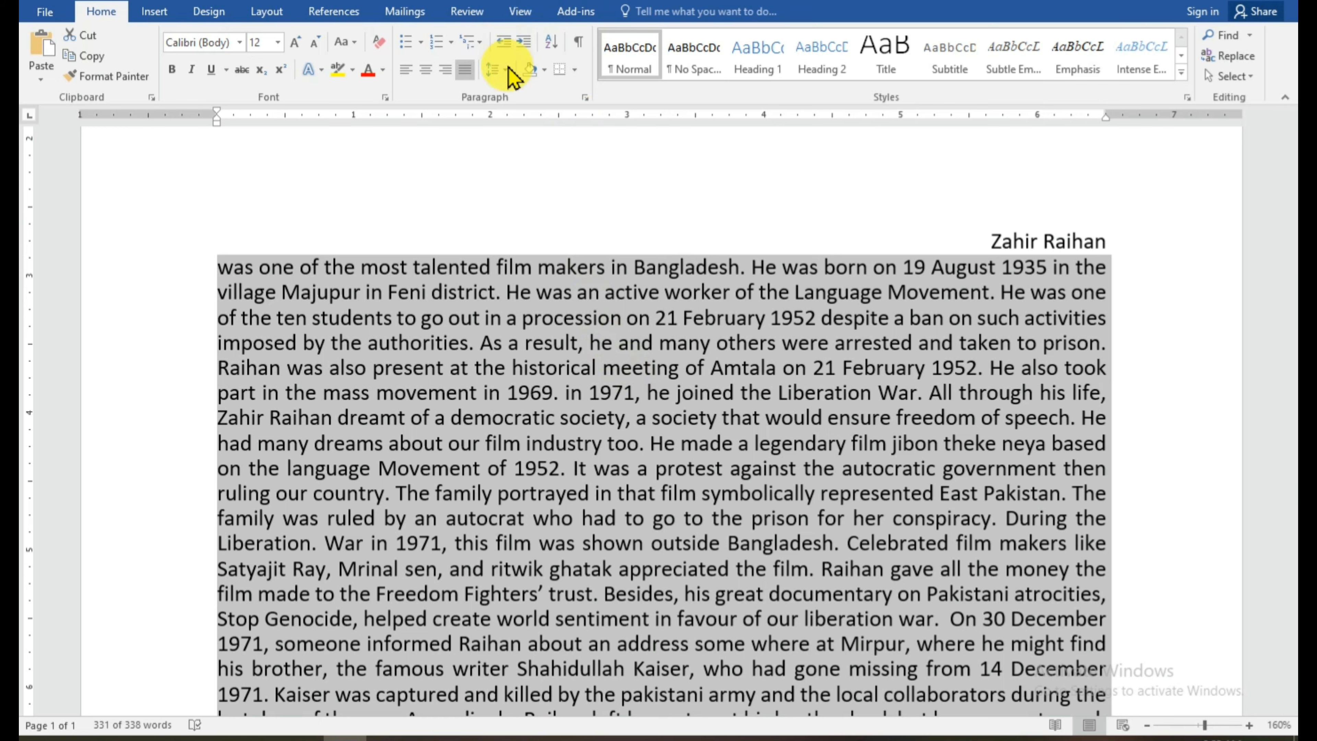
Set the body paragraph's line spacing to Multiple at 1 and deselect the paragraph
{"action": "left_click", "coordinate": [495, 69]}
{"action": "left_click", "coordinate": [524, 220]}
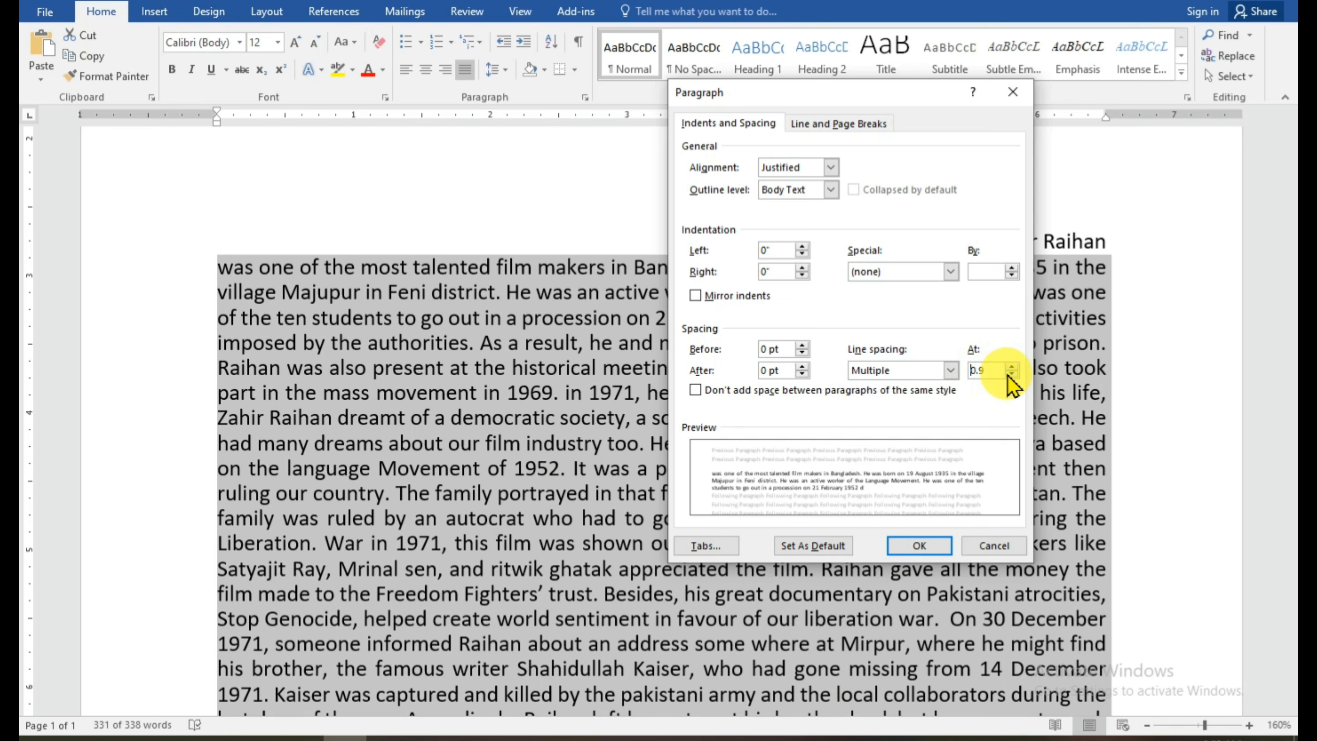
{"action": "left_click", "coordinate": [1012, 366]}
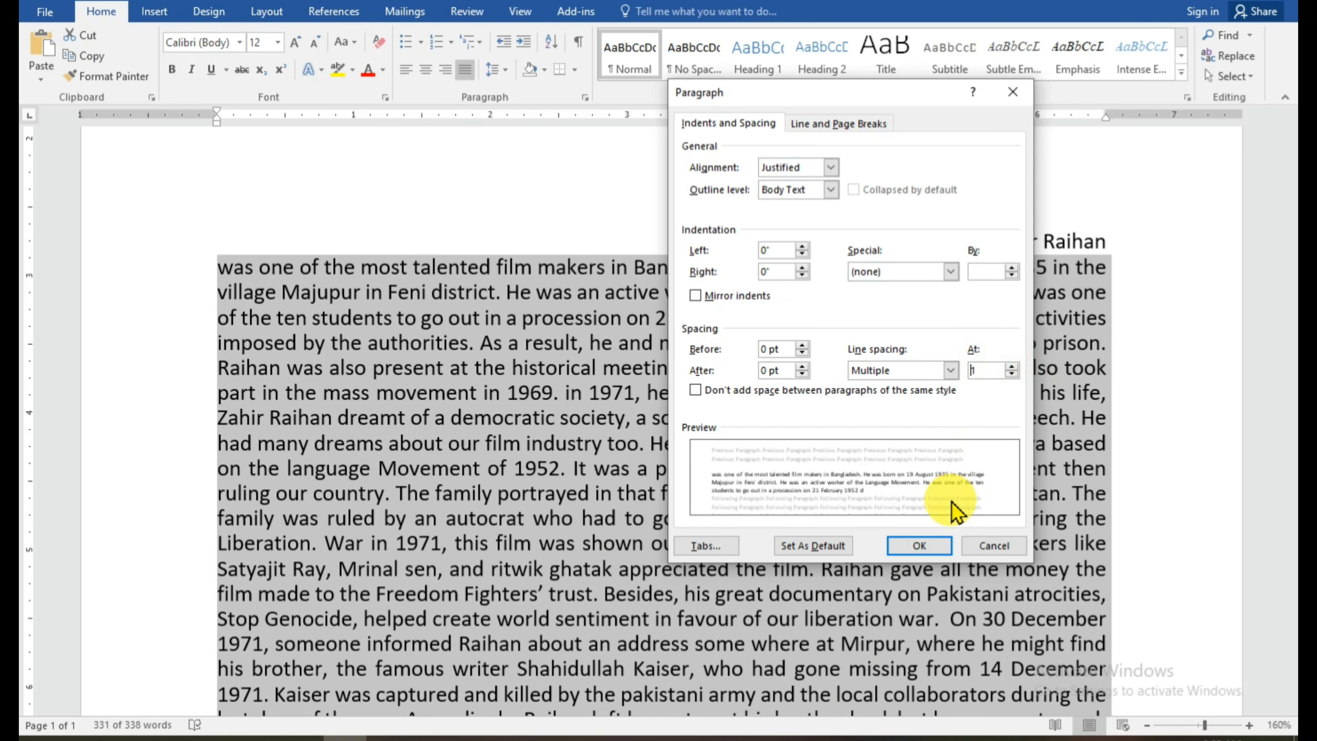
{"action": "left_click", "coordinate": [919, 545]}
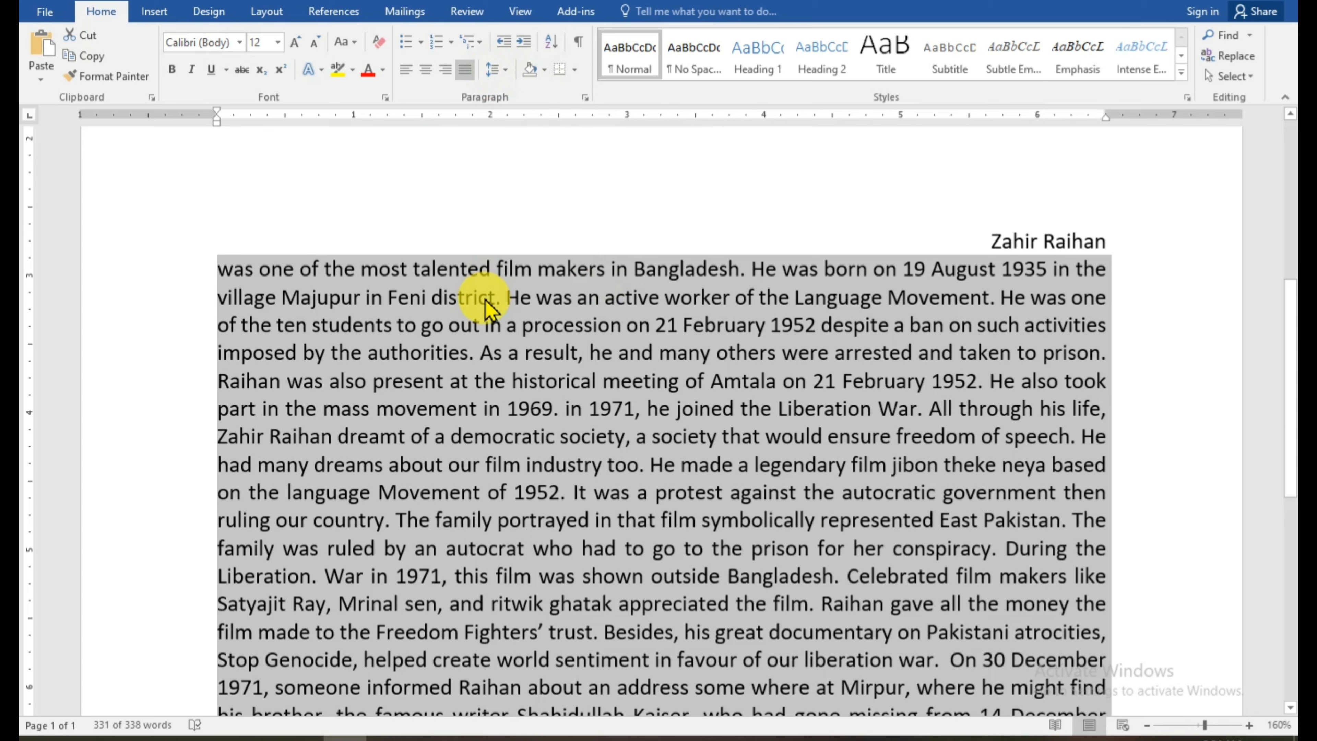
{"action": "left_click", "coordinate": [444, 353]}
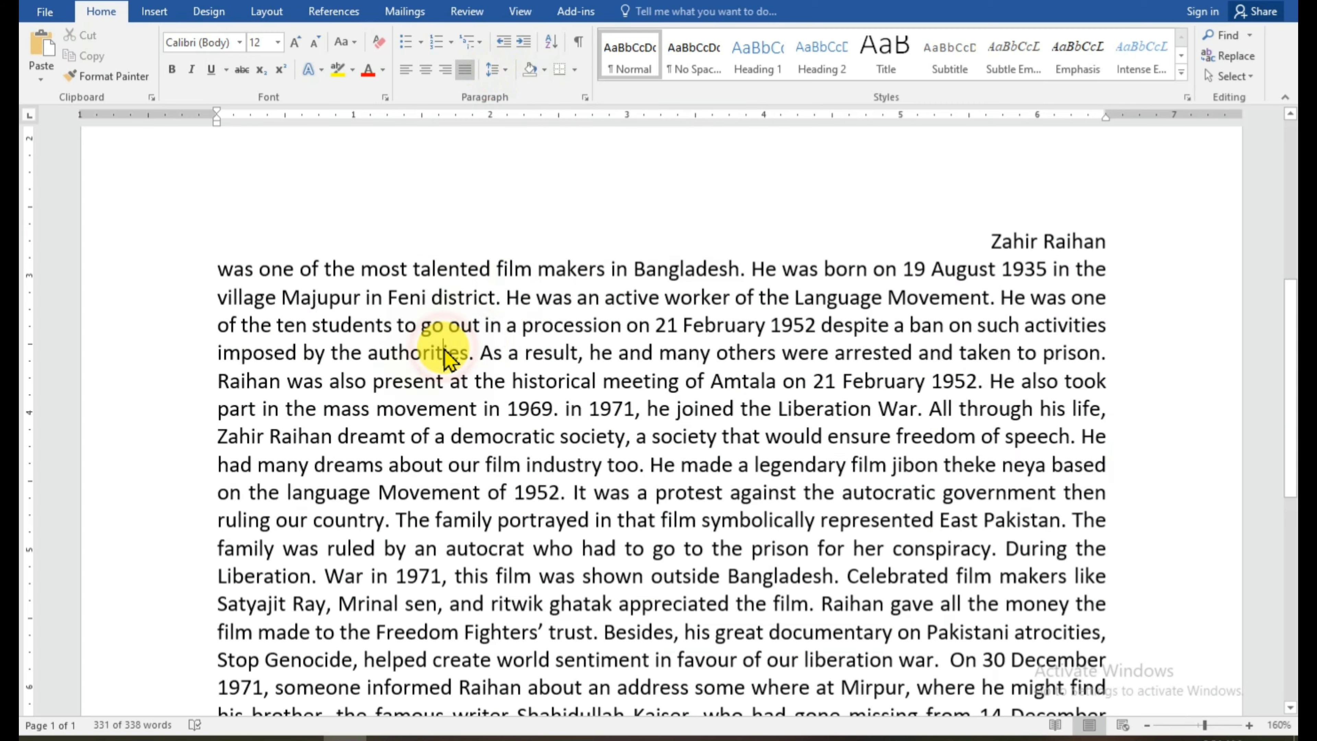
Add the sample text "fhfghgfhgfhg" after the 1 at the end of the number column
{"action": "scroll", "coordinate": [485, 270], "scroll_direction": "down", "scroll_amount": 5}
{"action": "scroll", "coordinate": [484, 357], "scroll_direction": "up", "scroll_amount": 9}
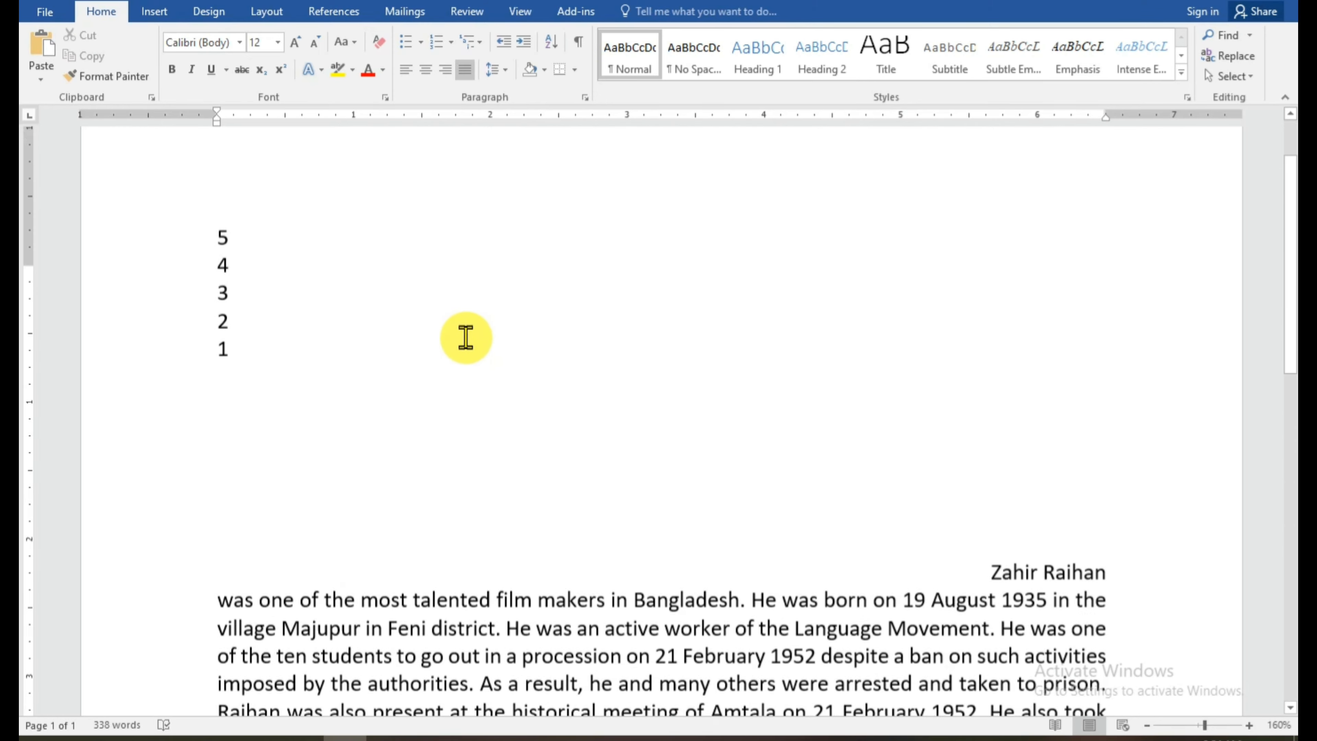
{"action": "scroll", "coordinate": [456, 342], "scroll_direction": "up", "scroll_amount": 2}
{"action": "left_click_drag", "start_coordinate": [249, 410], "coordinate": [182, 303]}
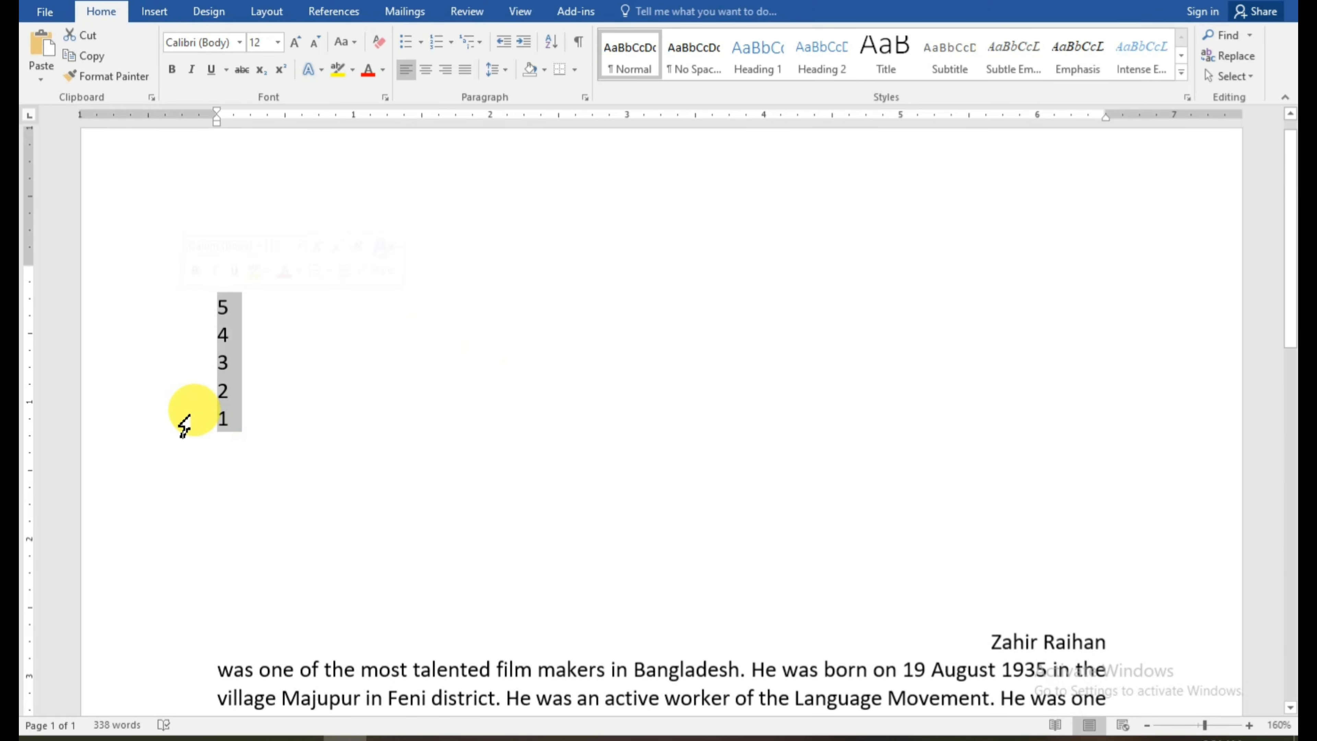
{"action": "left_click", "coordinate": [233, 430]}
{"action": "type", "text": "fhfghgfhgfhg"}
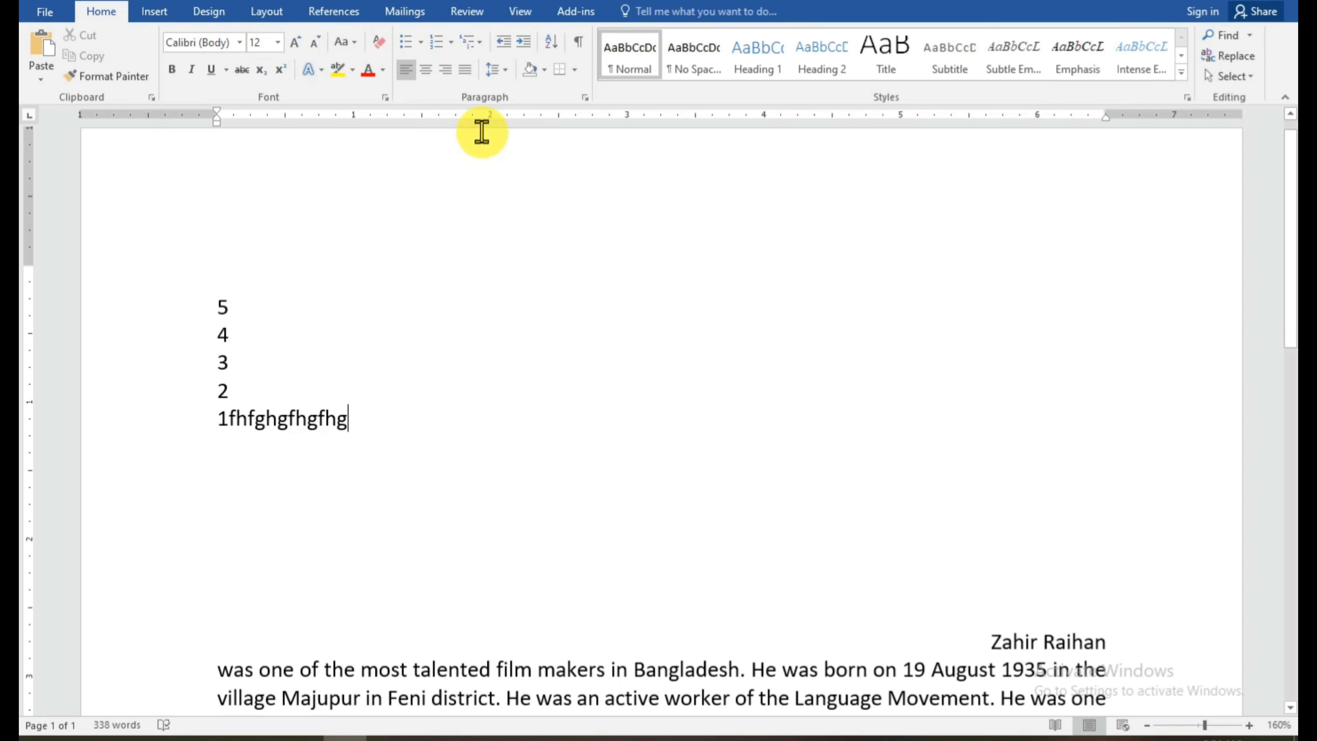
Try yellow and light orange shading on the "1fhfghgfhgfhg" line, and clear it with No Color
{"action": "left_click", "coordinate": [545, 71]}
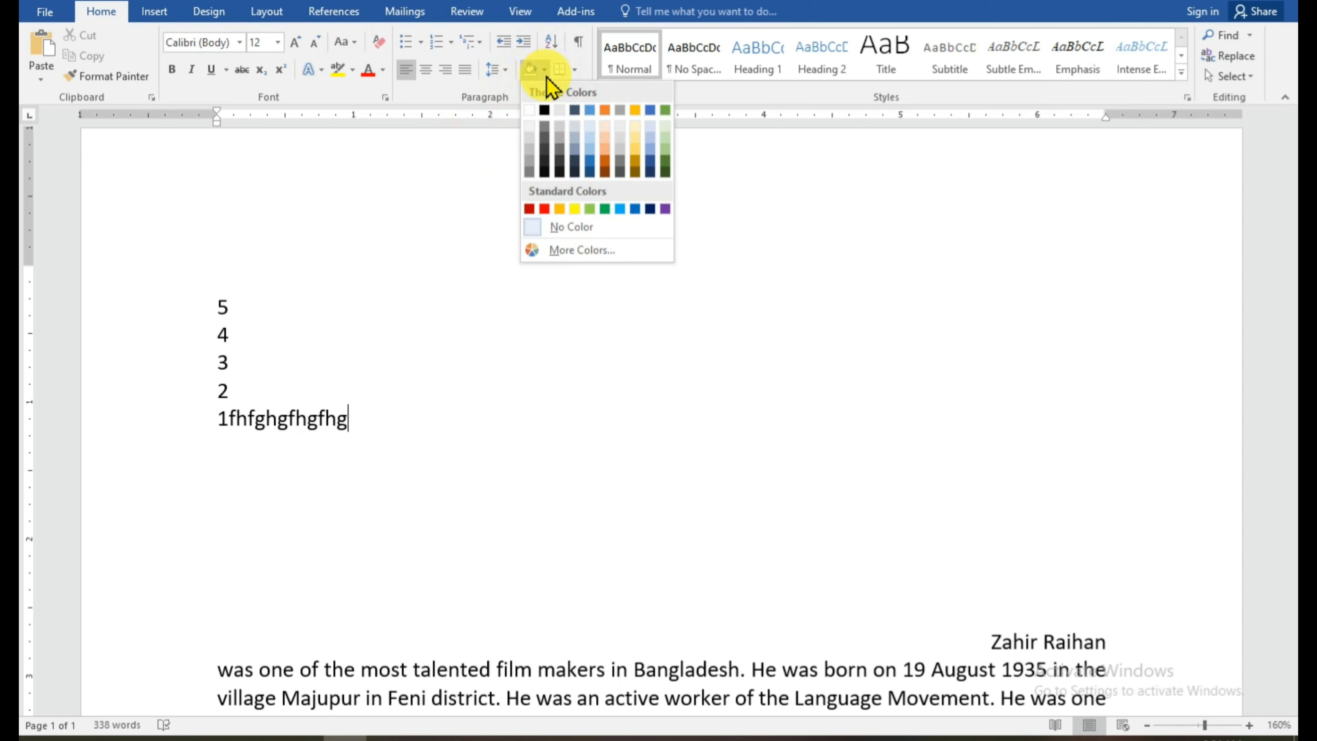
{"action": "left_click", "coordinate": [574, 209]}
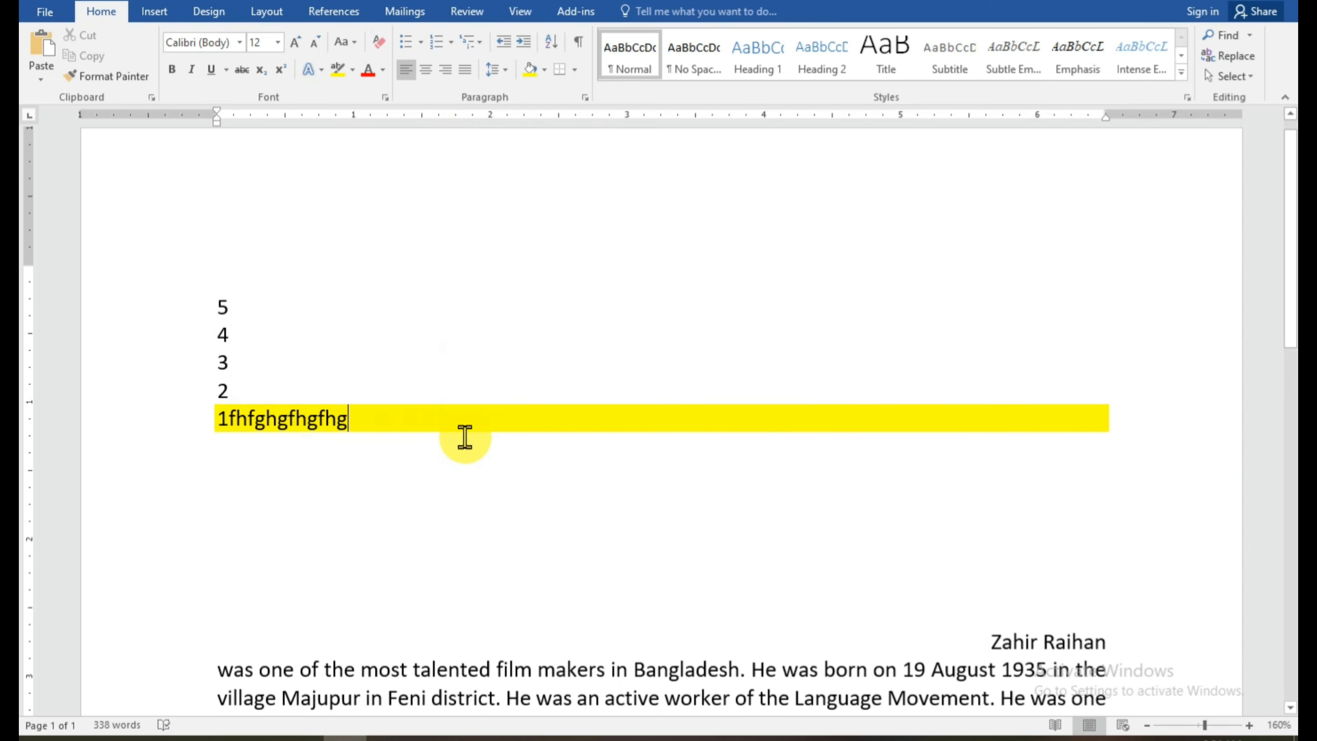
{"action": "left_click", "coordinate": [544, 71]}
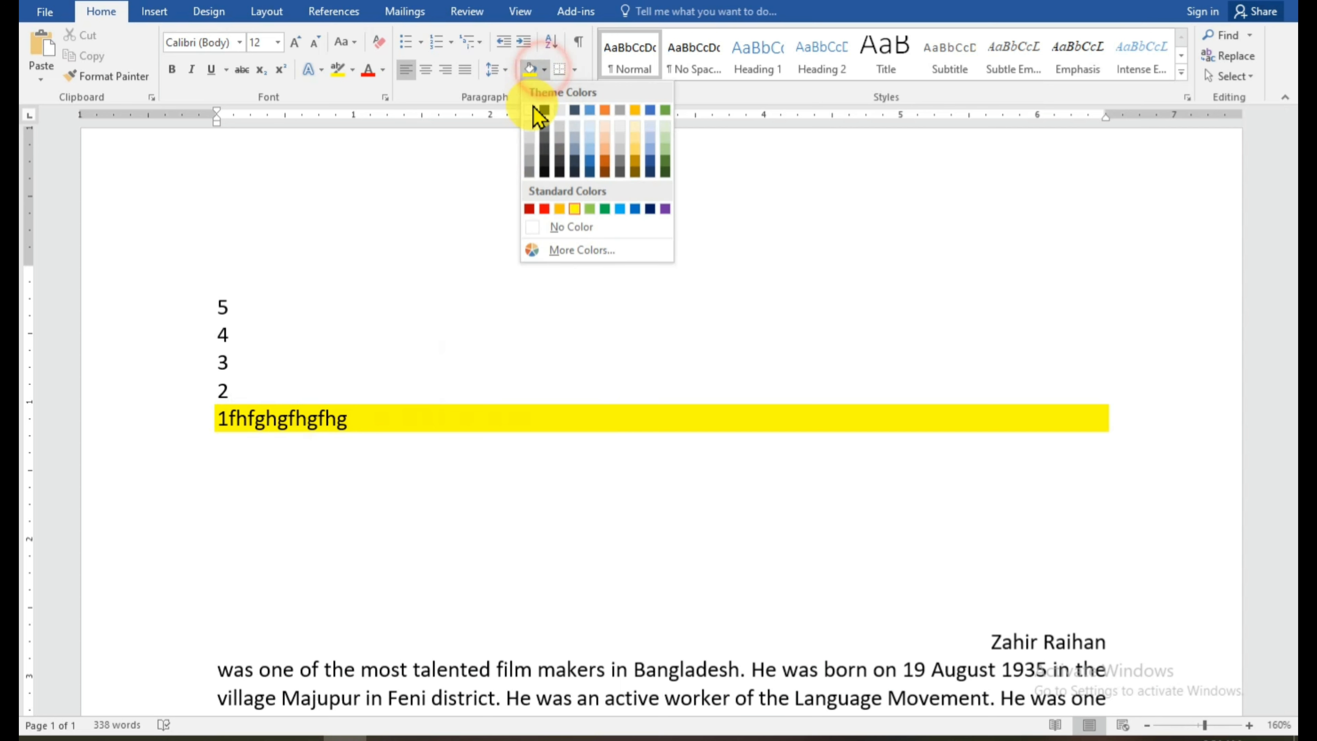
{"action": "left_click", "coordinate": [605, 140]}
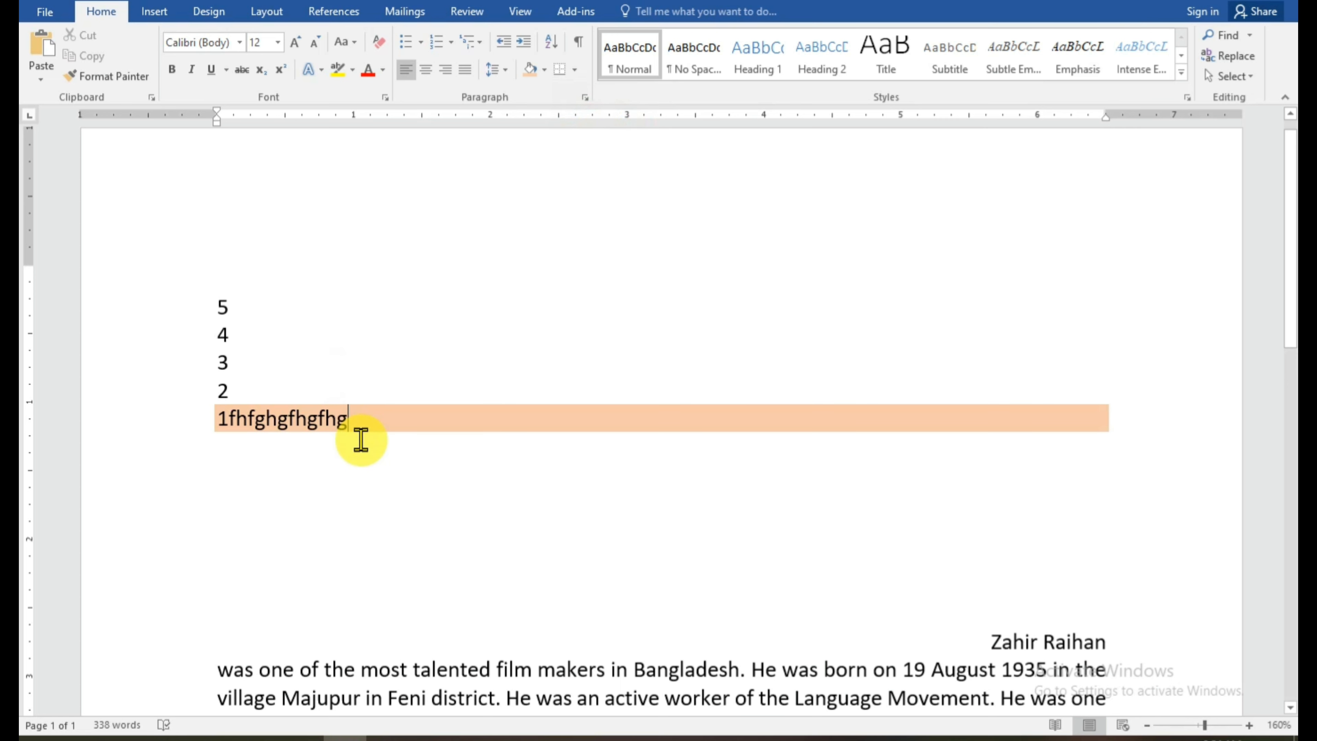
{"action": "left_click", "coordinate": [544, 69]}
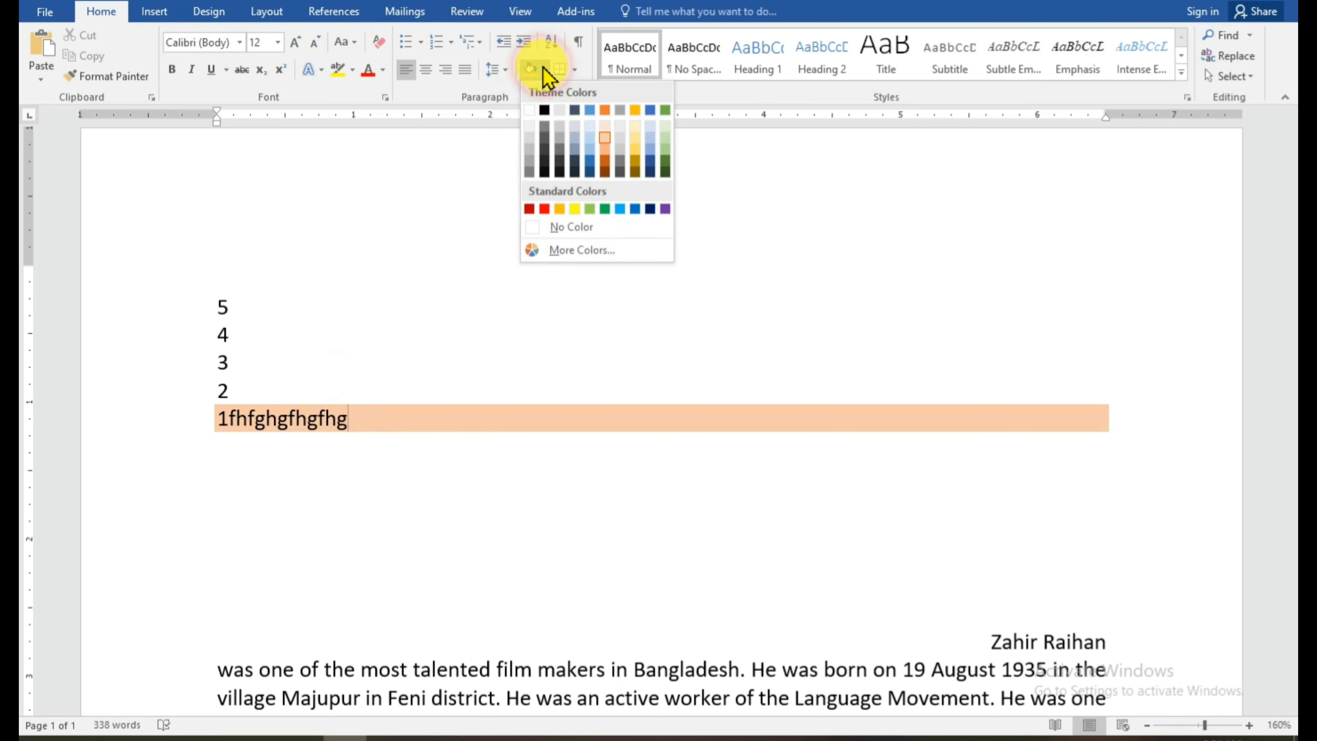
{"action": "left_click", "coordinate": [541, 227]}
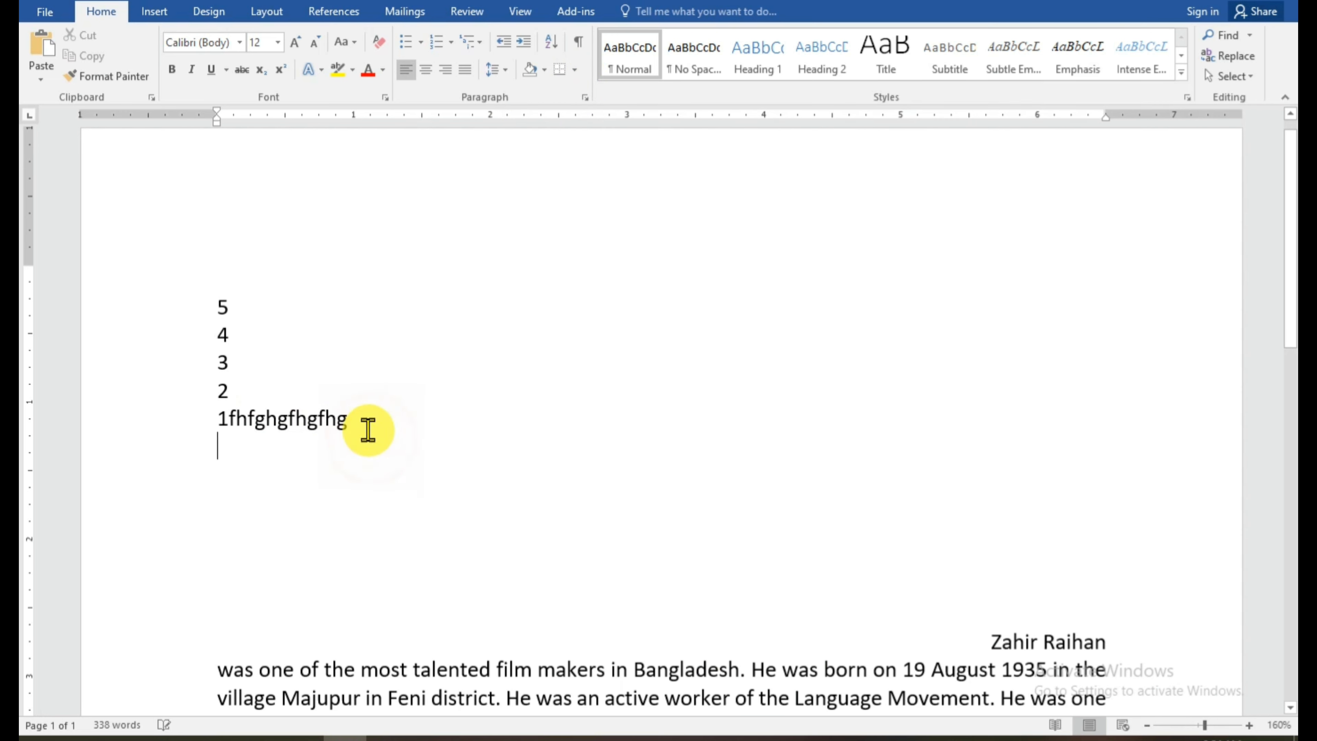
Apply All Borders to the five lines from 5 to "1fhfghgfhgfhg", and remove them with No Border
{"action": "left_click_drag", "start_coordinate": [368, 430], "coordinate": [147, 295]}
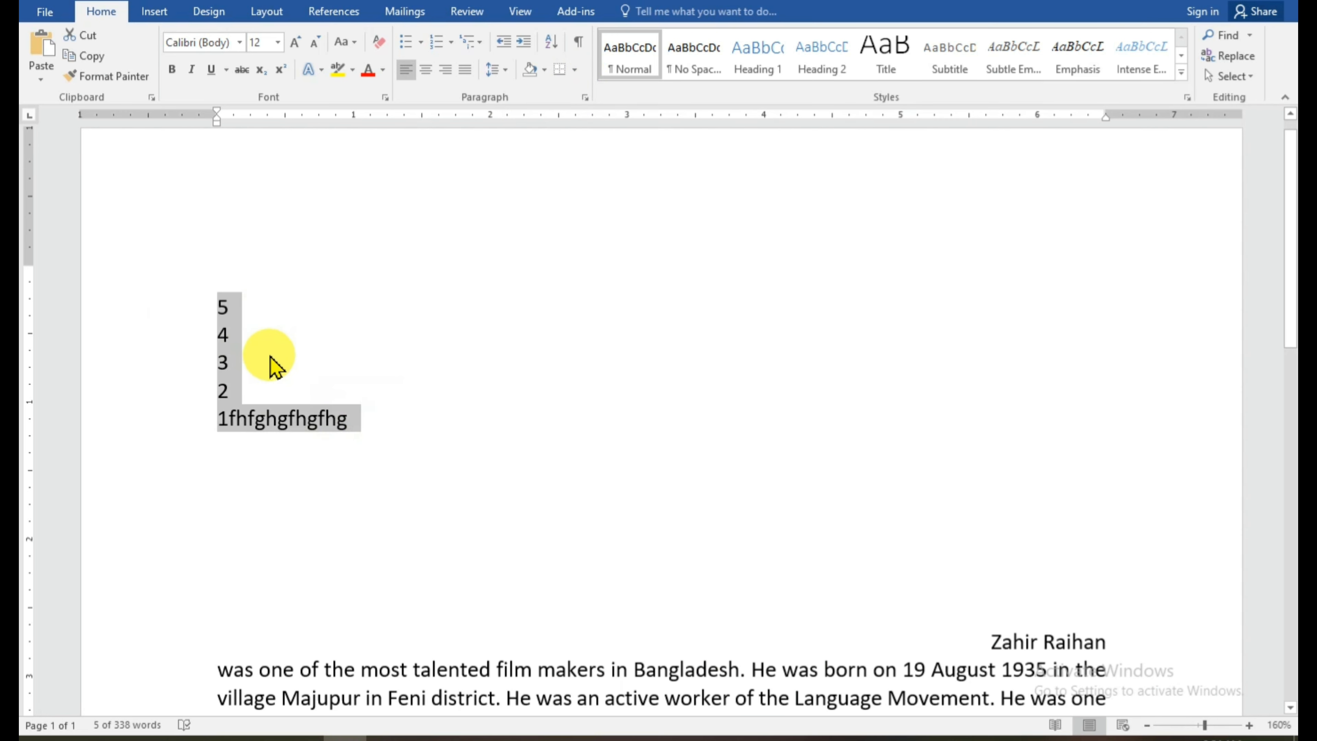
{"action": "left_click", "coordinate": [575, 73]}
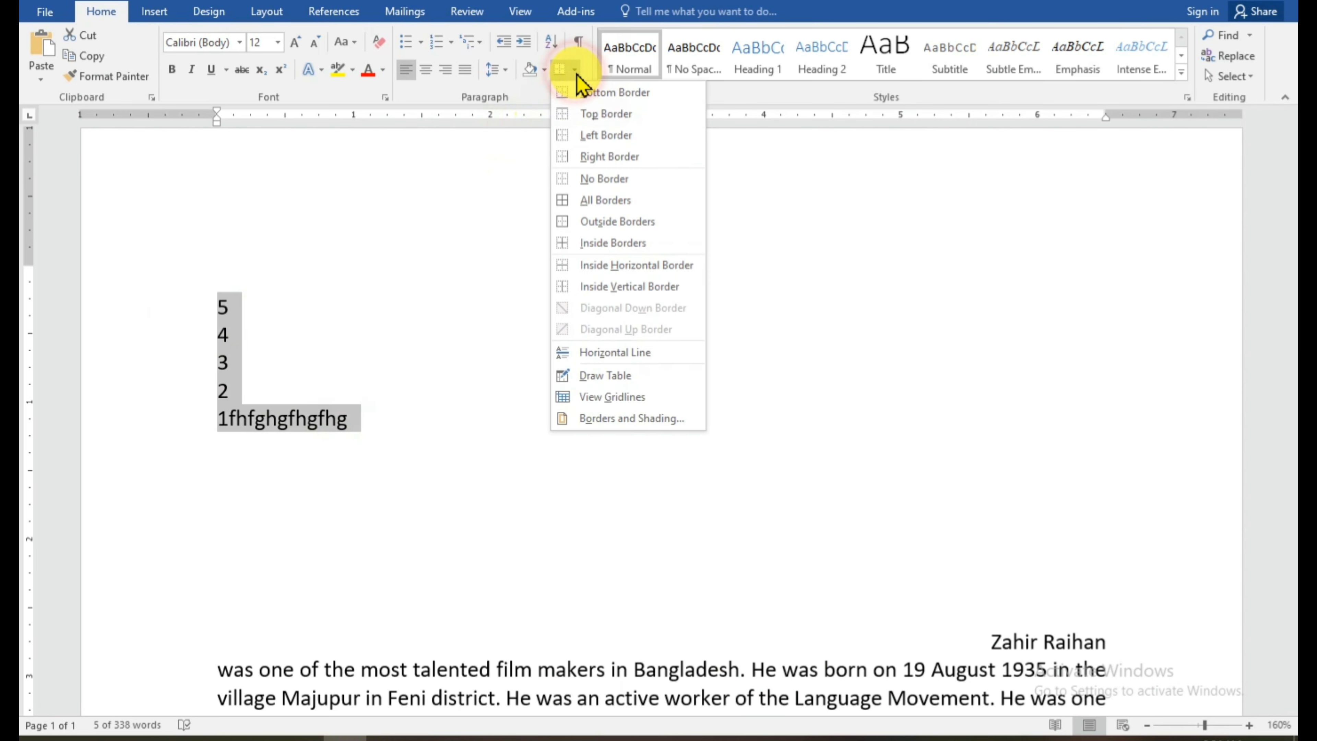
{"action": "left_click", "coordinate": [596, 201]}
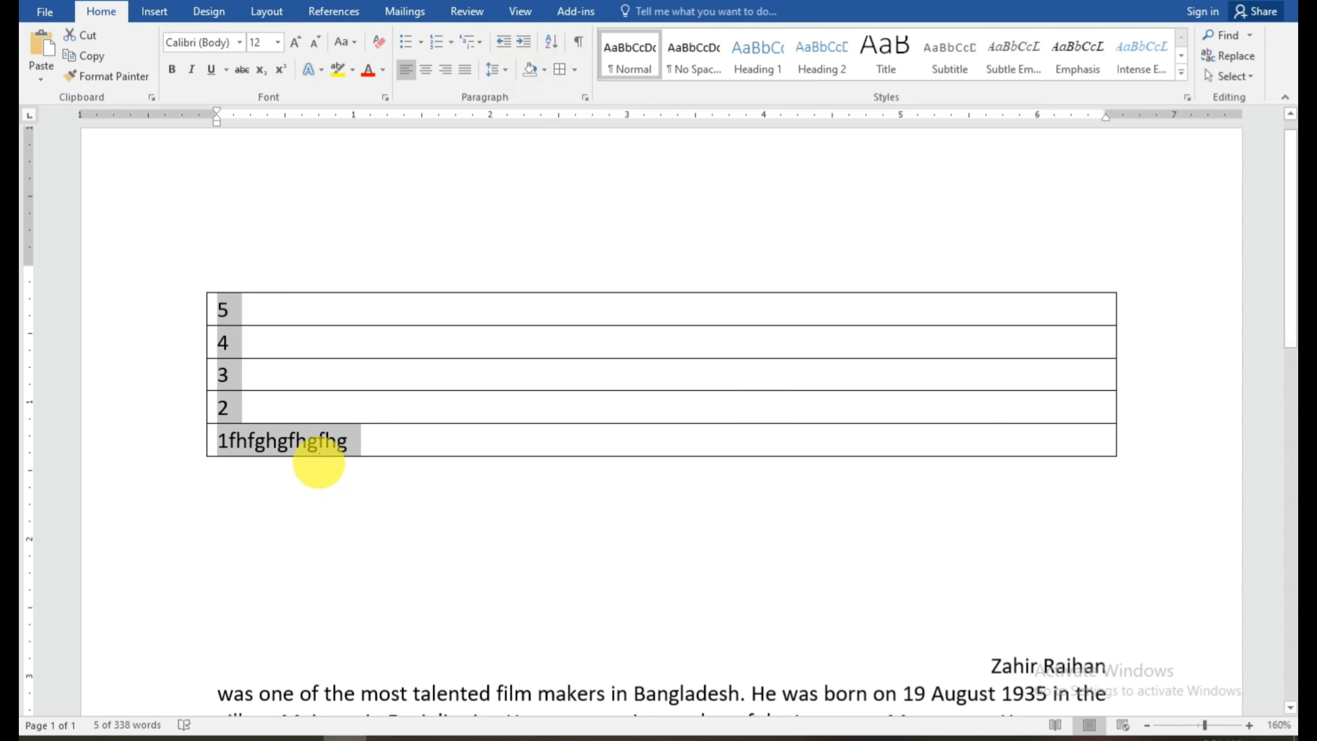
{"action": "left_click", "coordinate": [575, 73]}
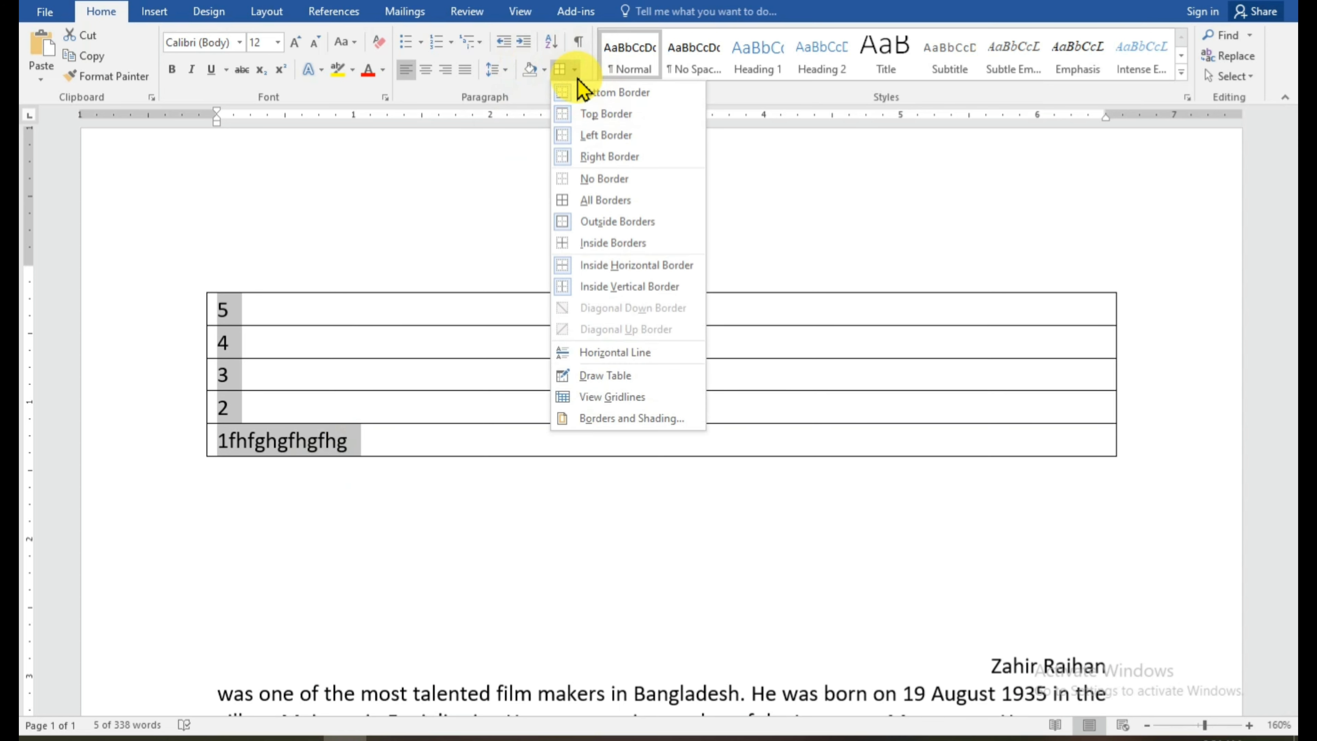
{"action": "left_click", "coordinate": [572, 179]}
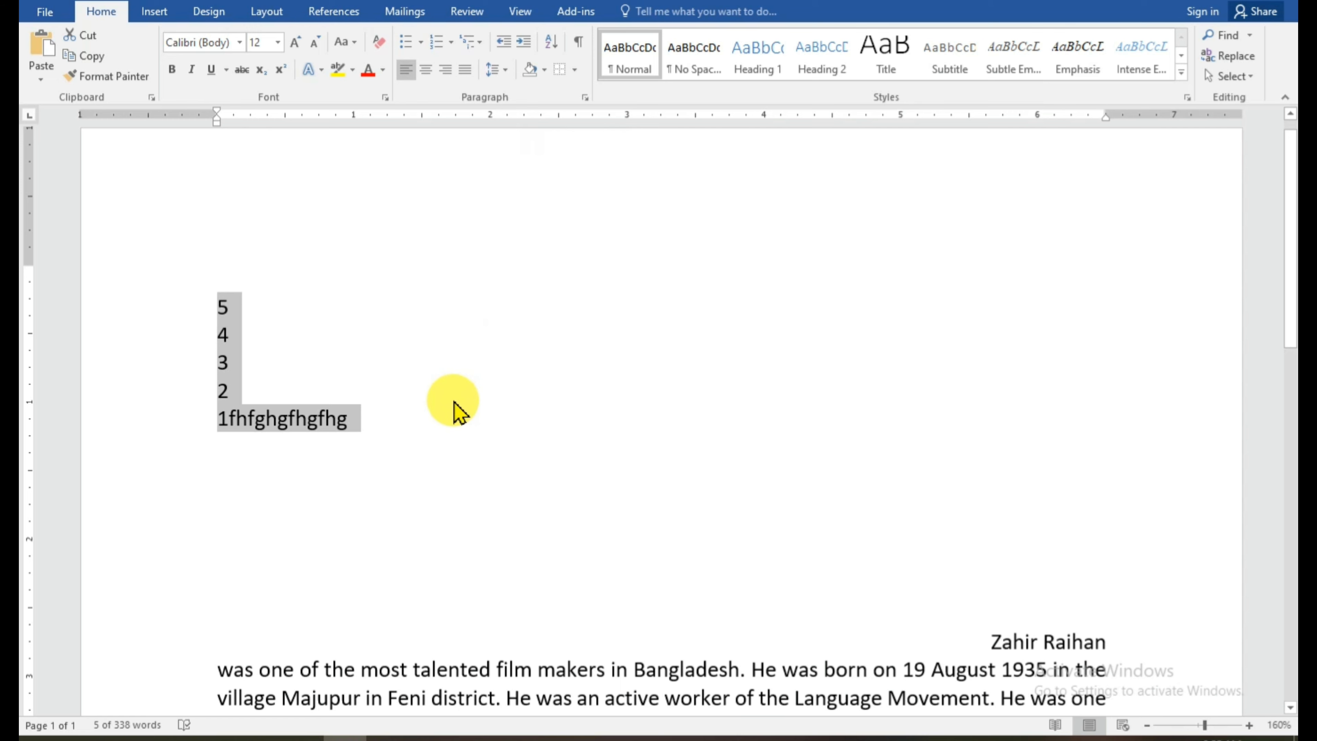
Apply Outside Borders to the same five lines, and remove them with No Border
{"action": "left_click", "coordinate": [574, 70]}
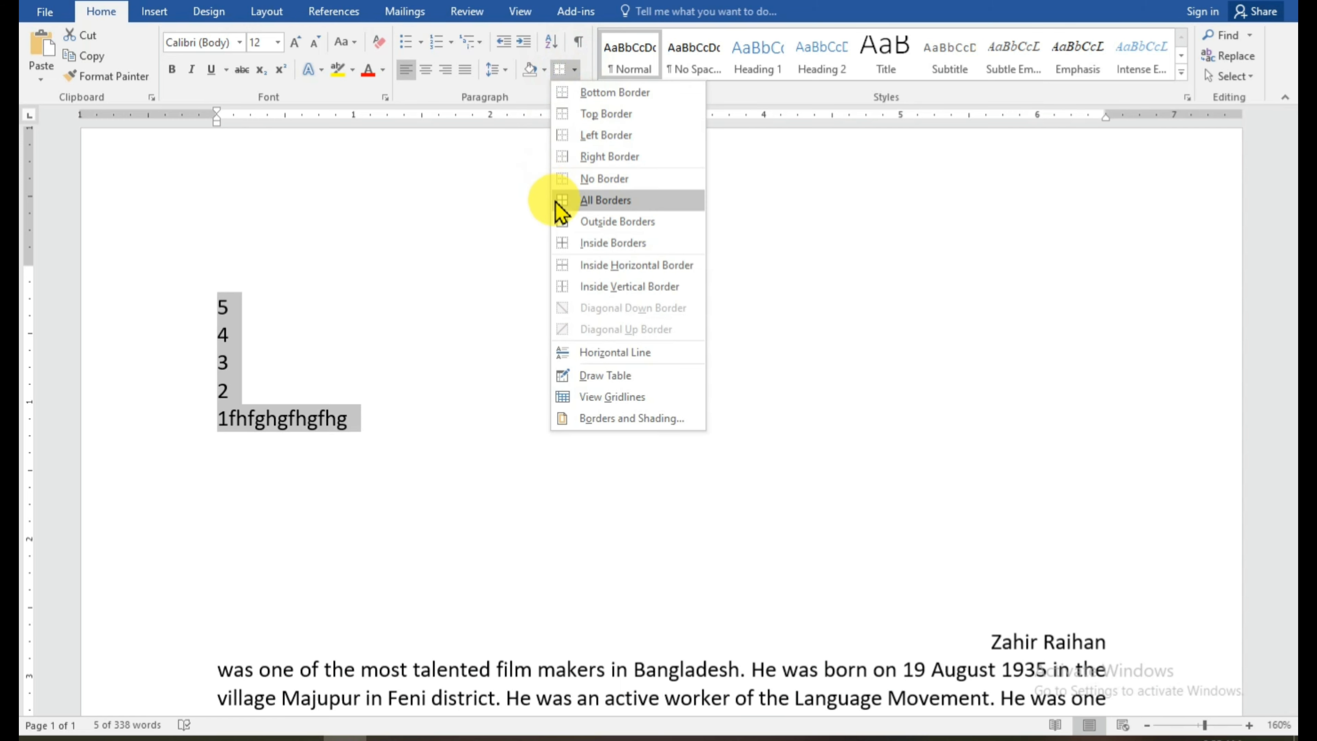
{"action": "left_click", "coordinate": [579, 221]}
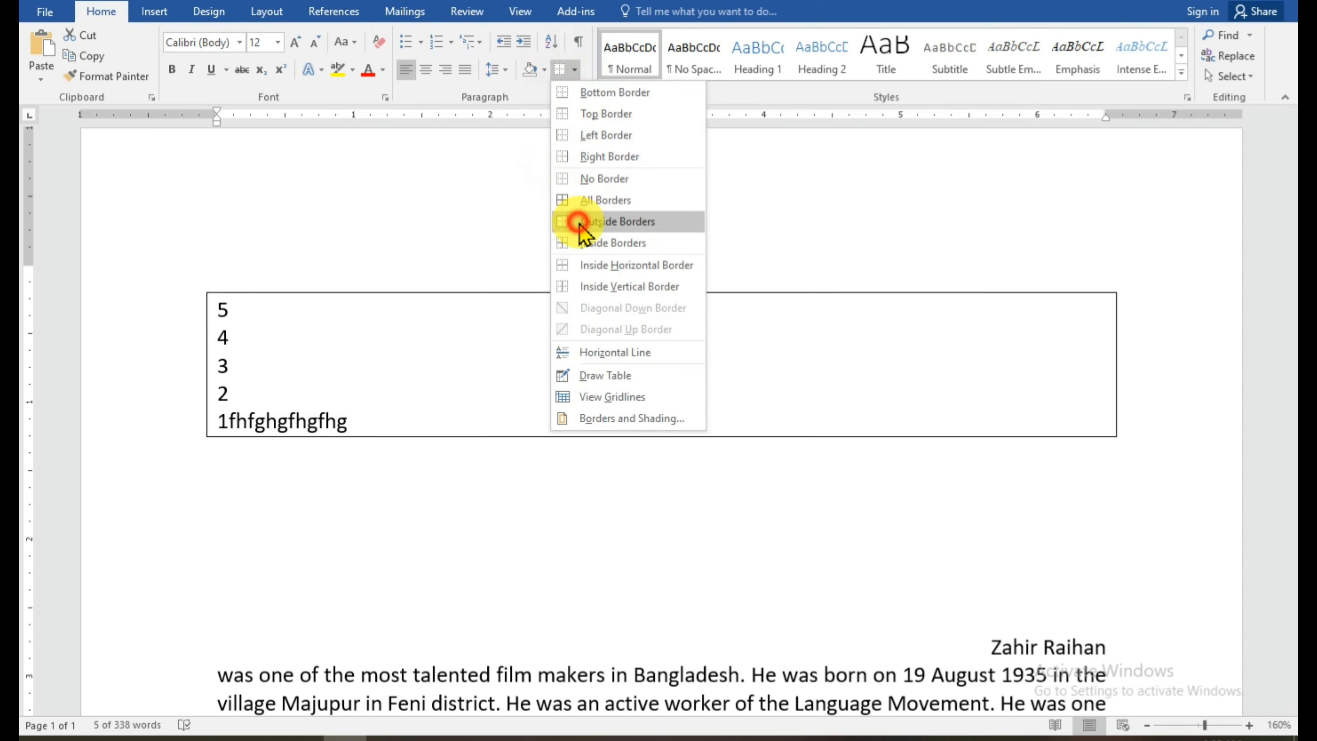
{"action": "left_click", "coordinate": [578, 70]}
{"action": "left_click", "coordinate": [568, 181]}
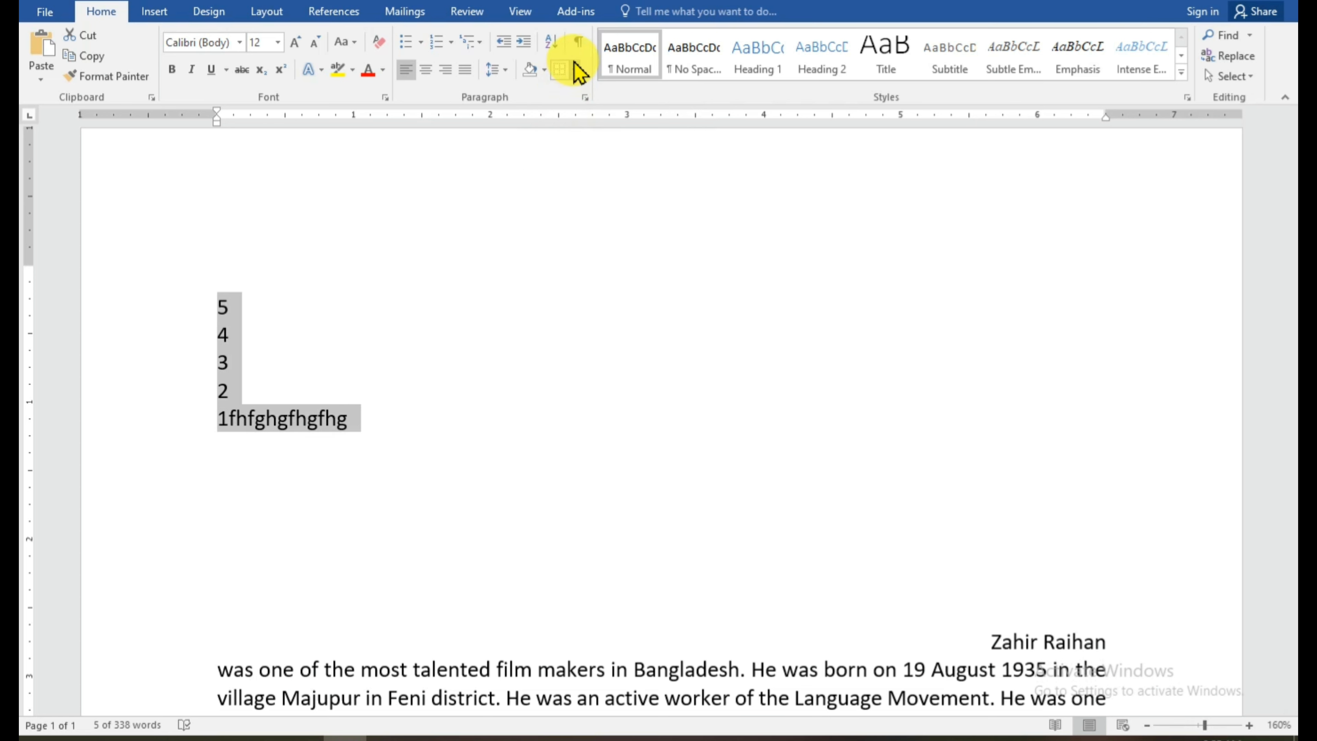
Replace the five selected lines with a horizontal line
{"action": "left_click", "coordinate": [578, 71]}
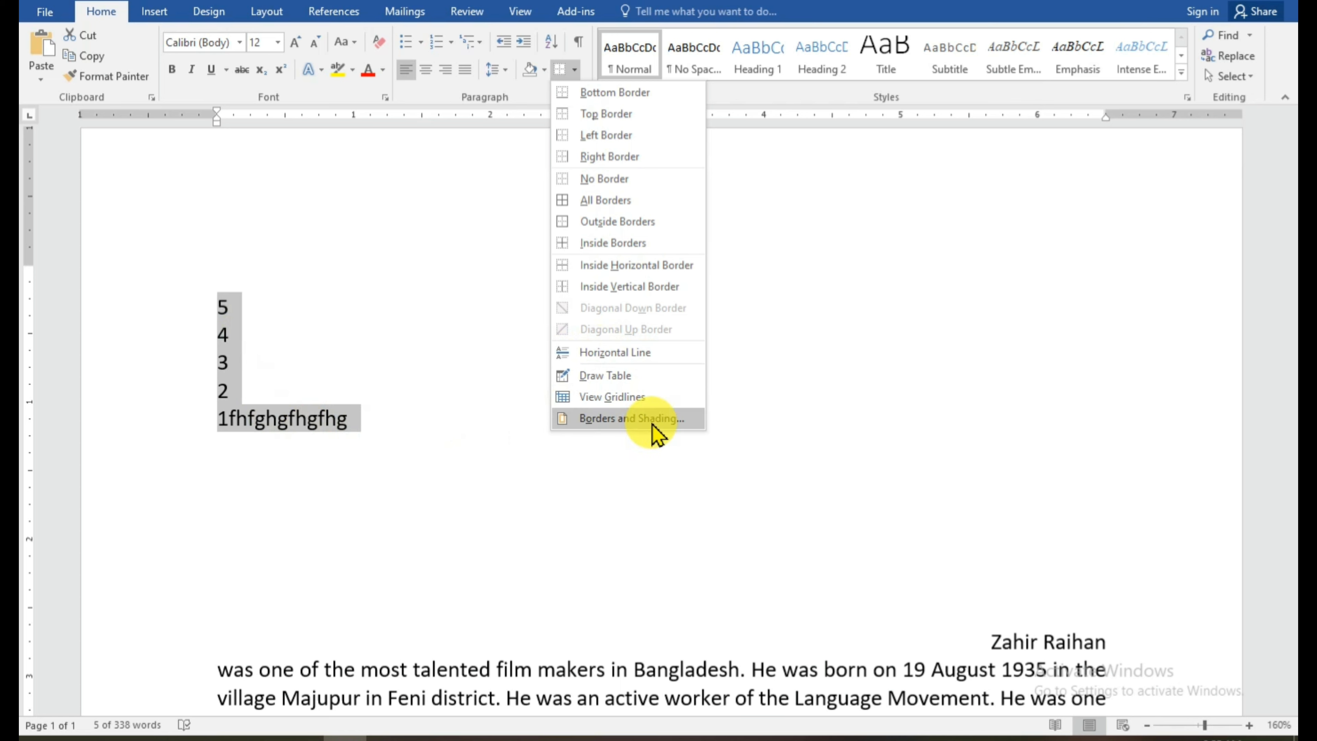
{"action": "left_click", "coordinate": [589, 353]}
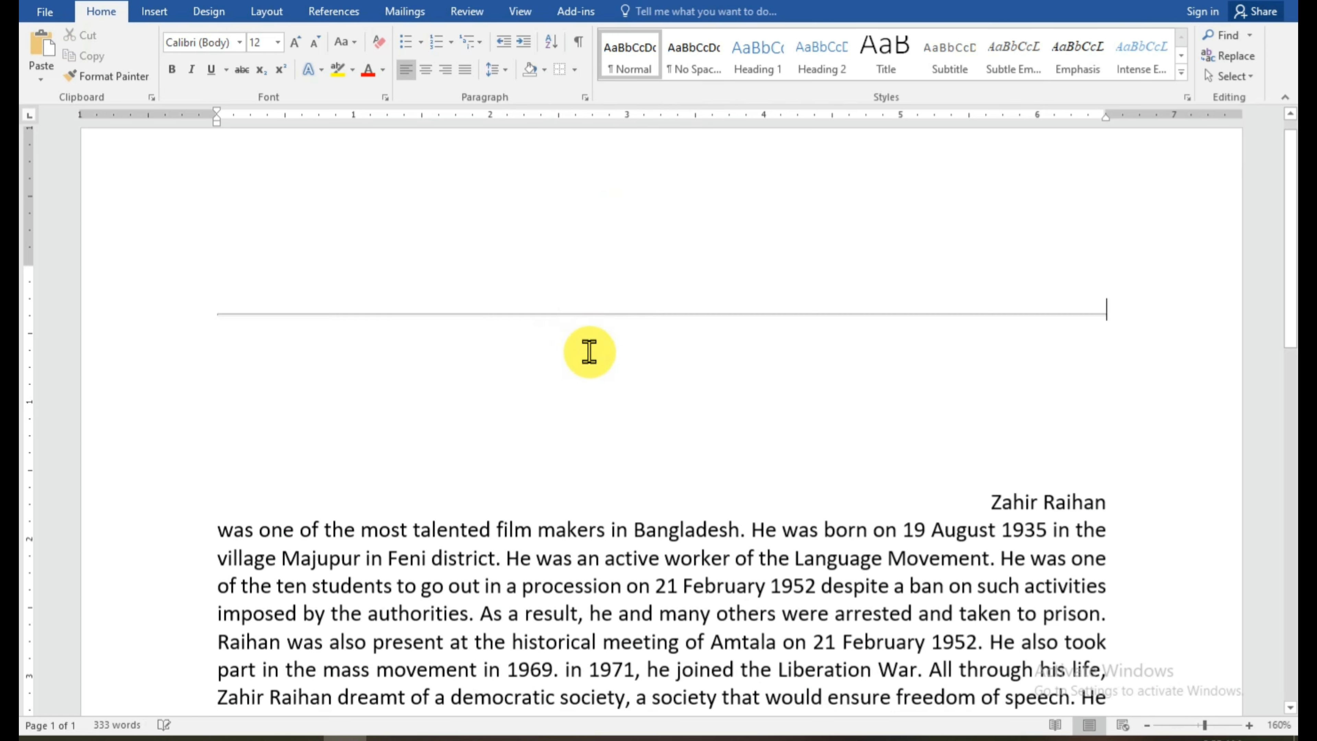